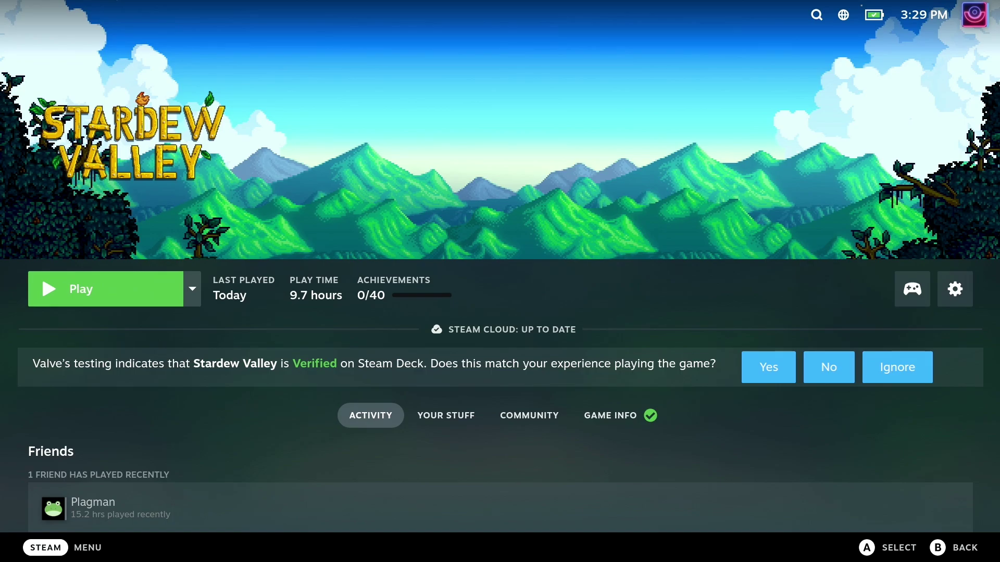
Switch the Steam Deck from gaming mode to the desktop through its power options
key("ctrl+1")
key("Down")
key("Down")
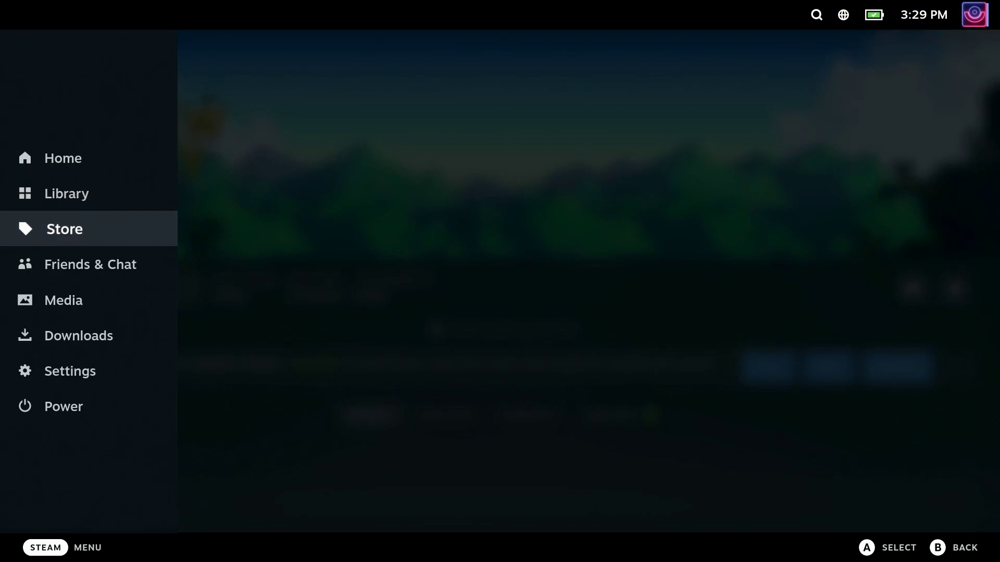
key("Down")
key("Down")
key("Down")
key("Down")
key("Down")
key("Return")
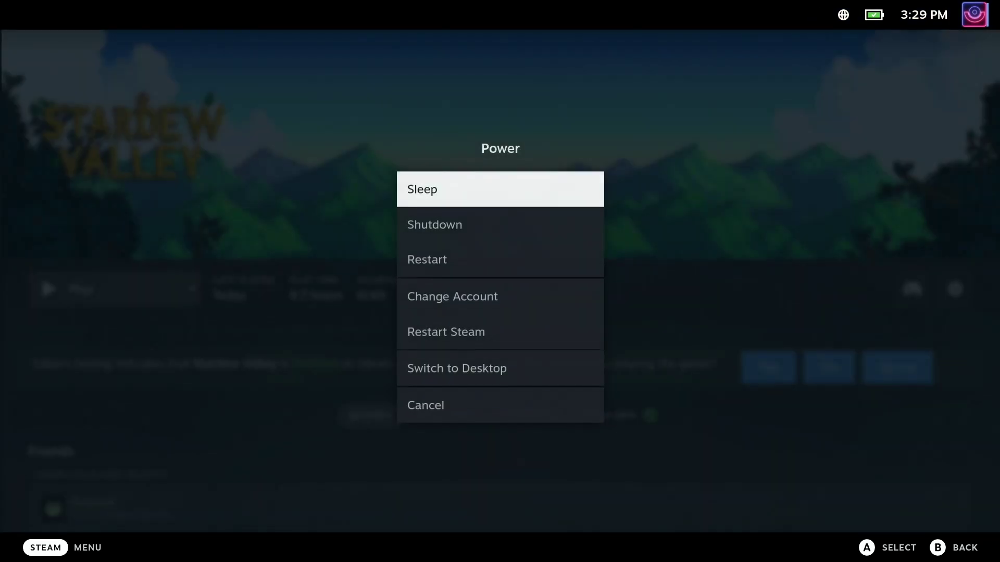
key("Down")
key("Down")
key("Down")
key("Down")
key("Down")
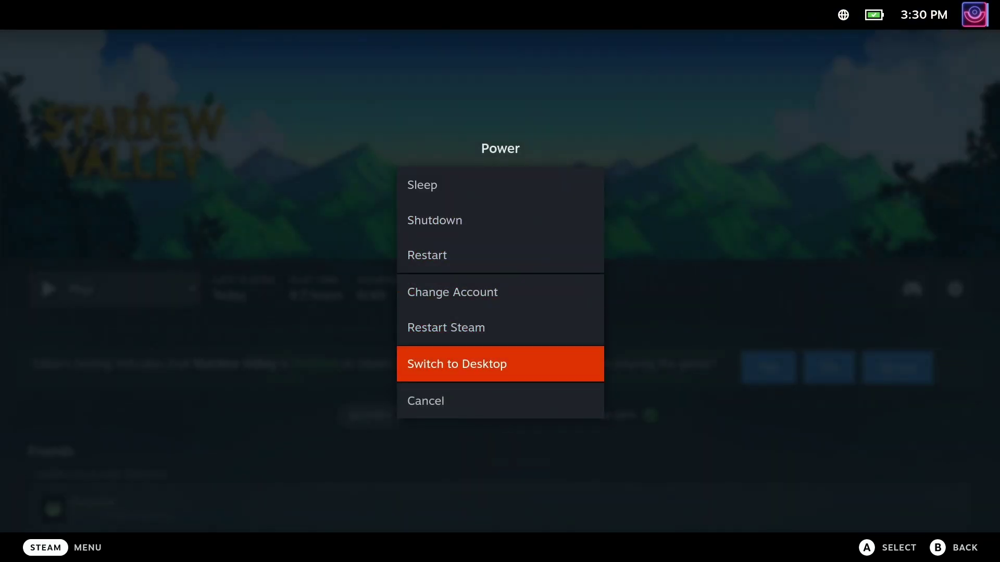
key("Return")
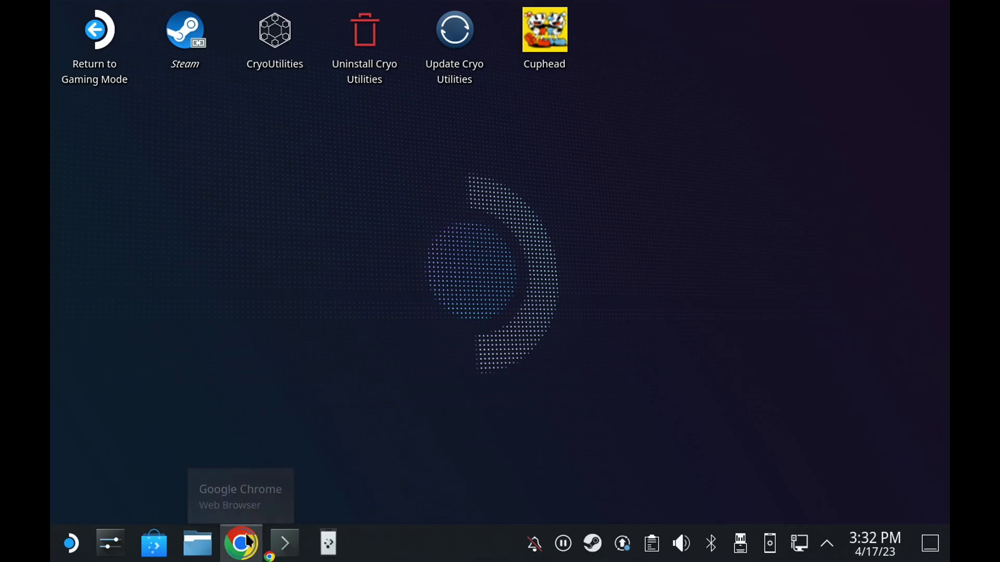
Open smapi.io in Google Chrome and get the SMAPI 3.18.2 installer by direct download
left_click(248, 541)
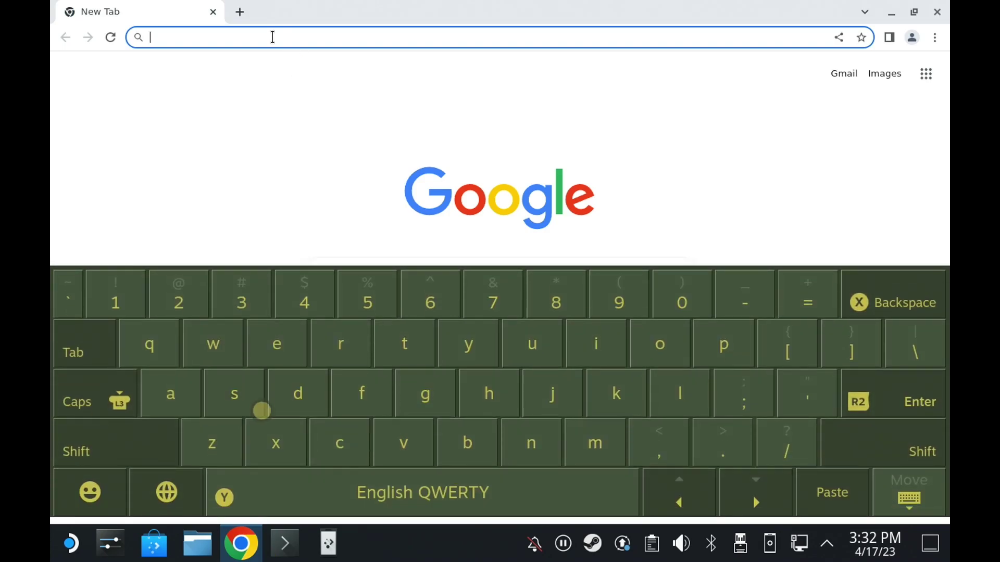
type("smapi")
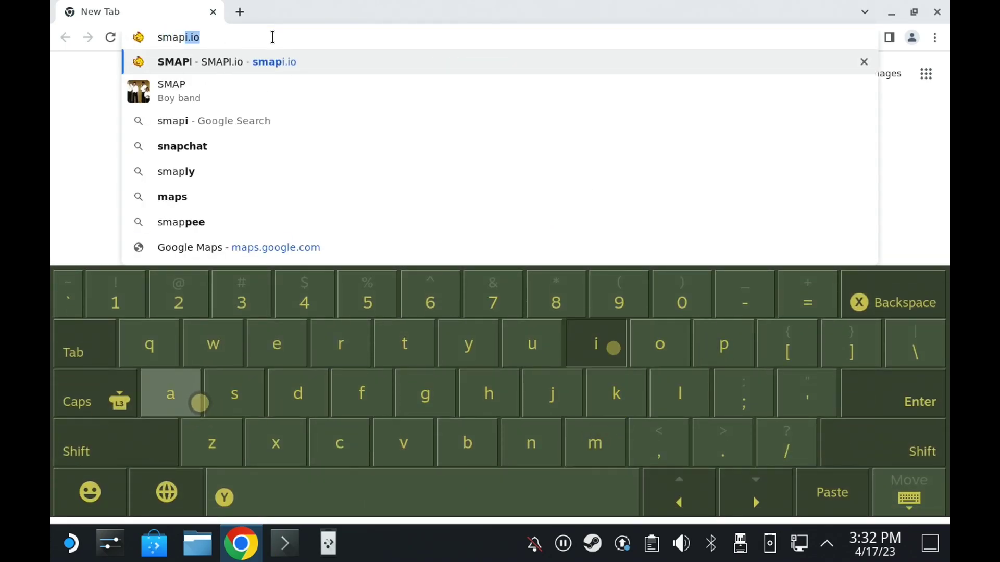
type(".io")
key("Return")
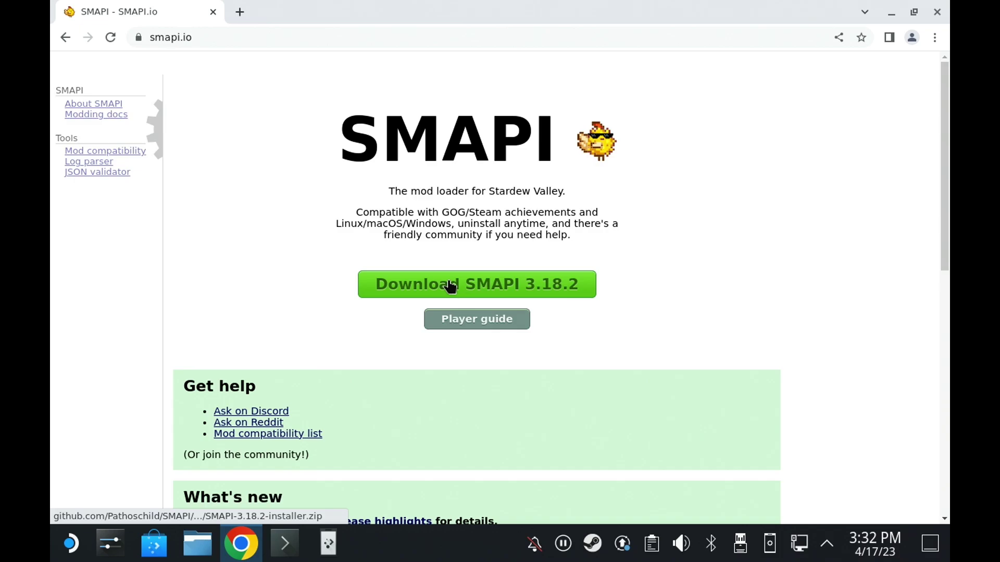
mouse_move(450, 286)
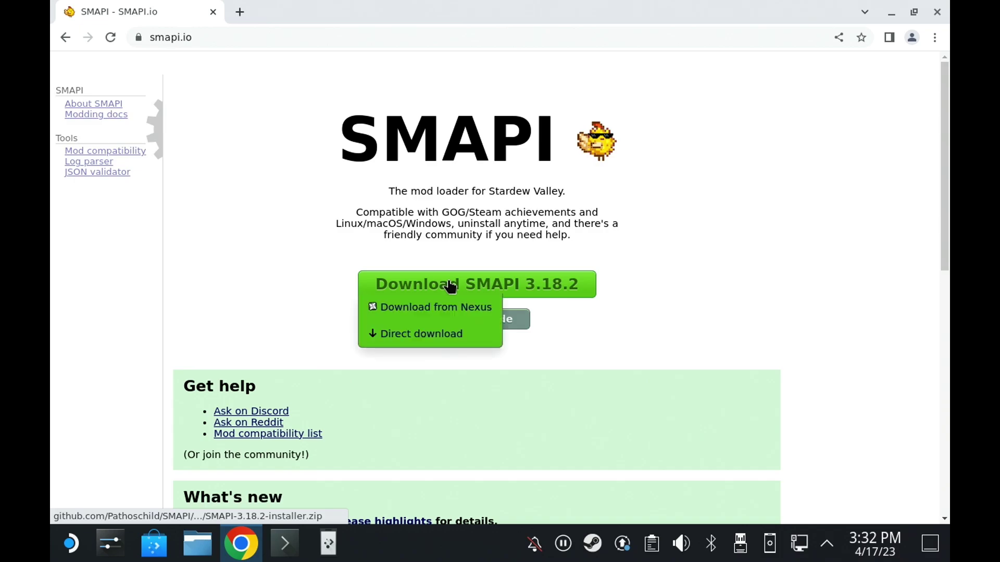
left_click(397, 335)
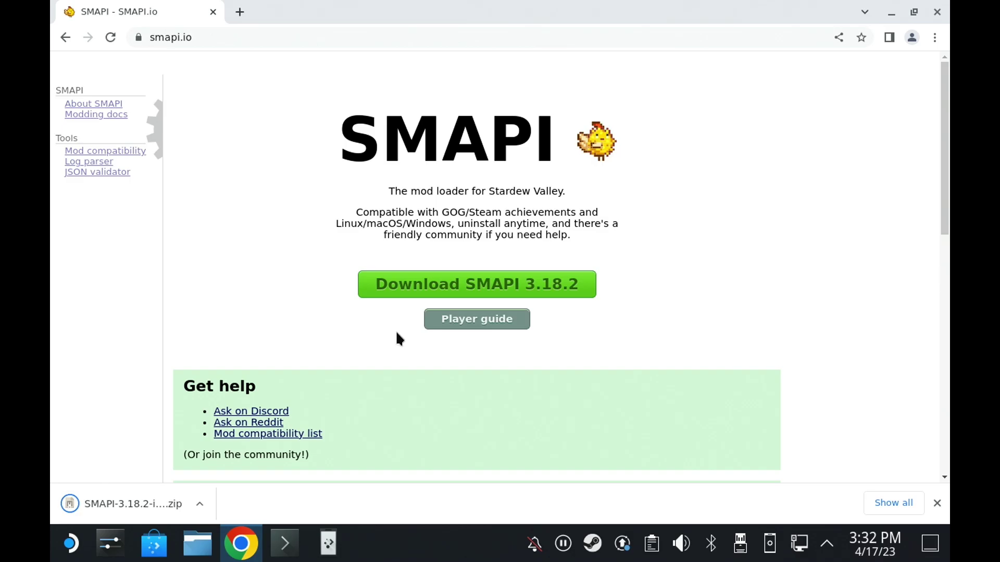
Switch to the Dolphin file manager and open SMAPI-3.18.2-installer.zip from the Downloads folder
left_click(240, 544)
left_click(192, 544)
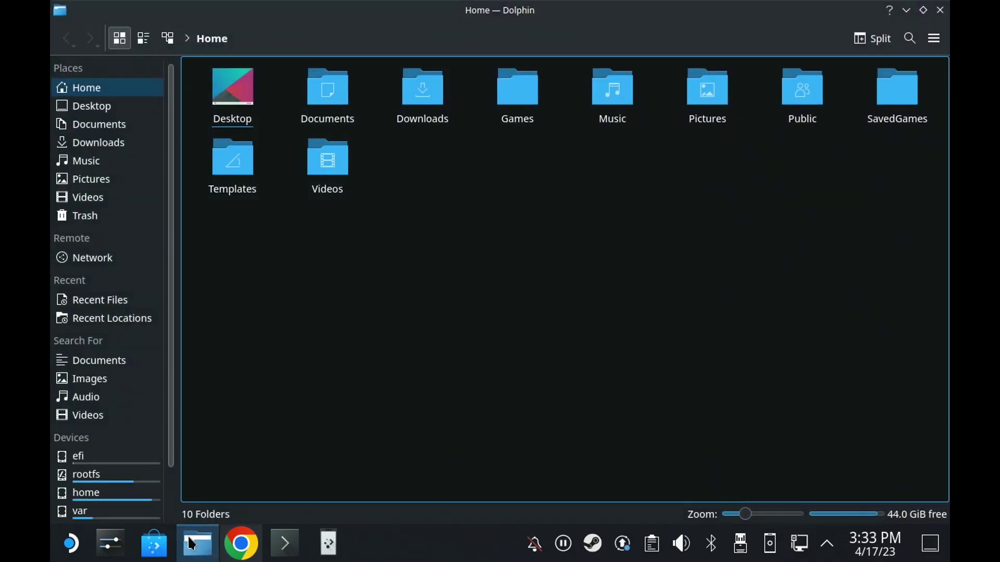
left_click(442, 102)
left_click(308, 114)
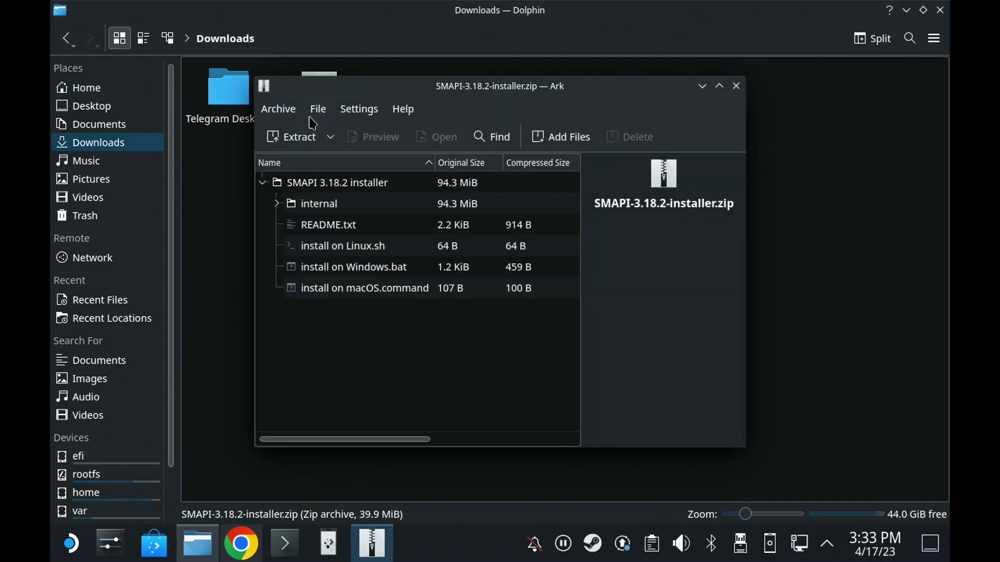
Extract the whole installer archive into Downloads and open the extracted SMAPI 3.18.2 installer folder
left_click(304, 146)
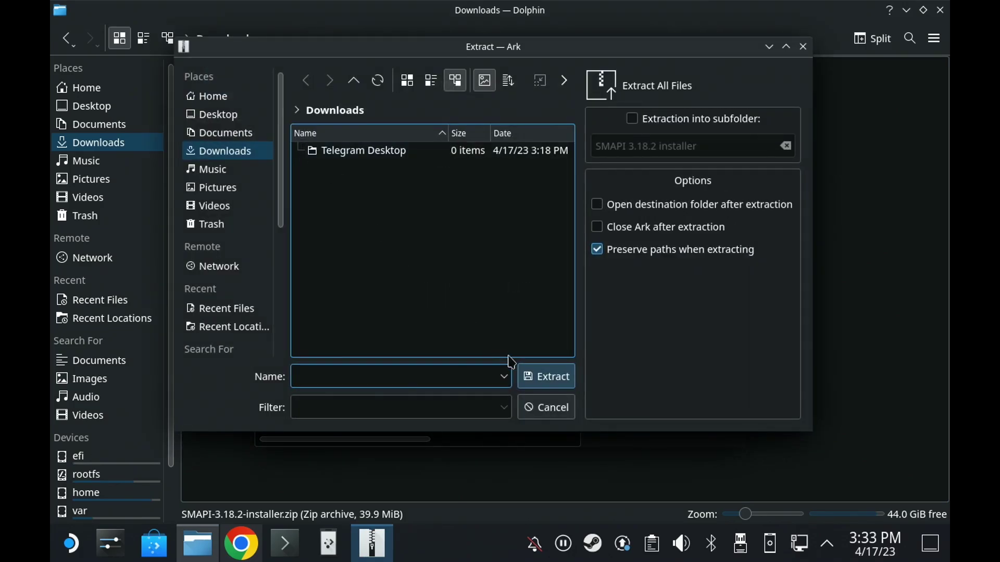
left_click(534, 379)
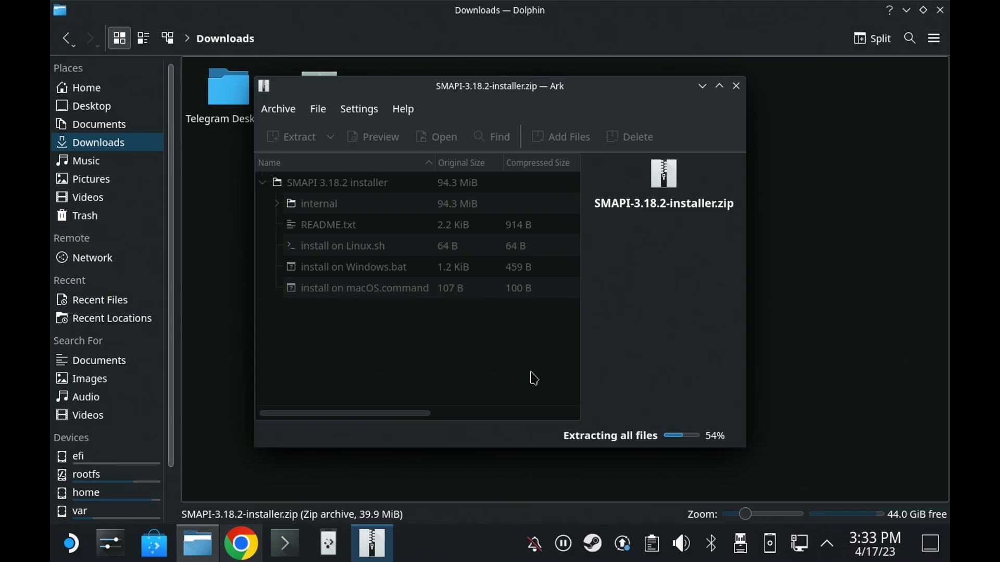
left_click(735, 86)
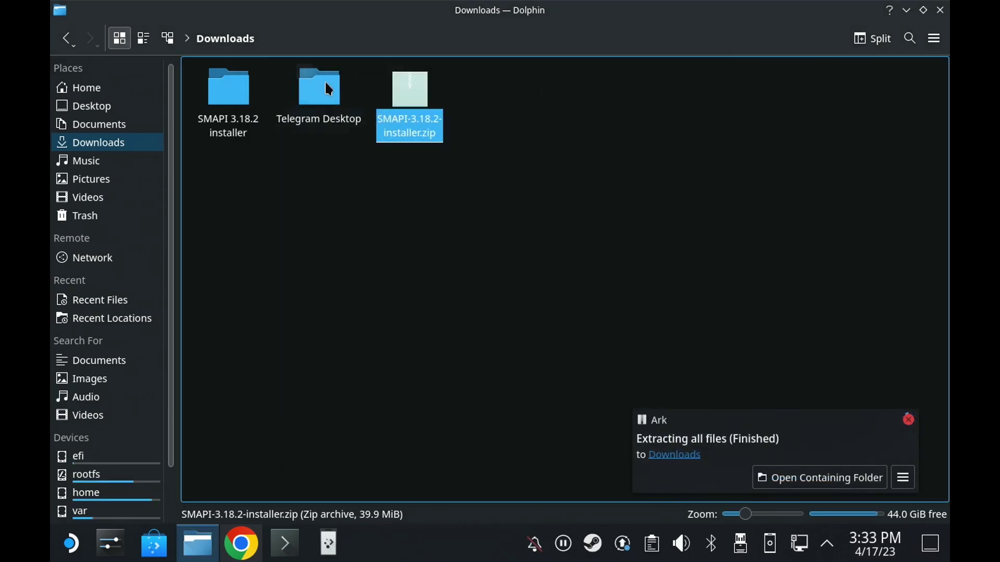
double_click(245, 118)
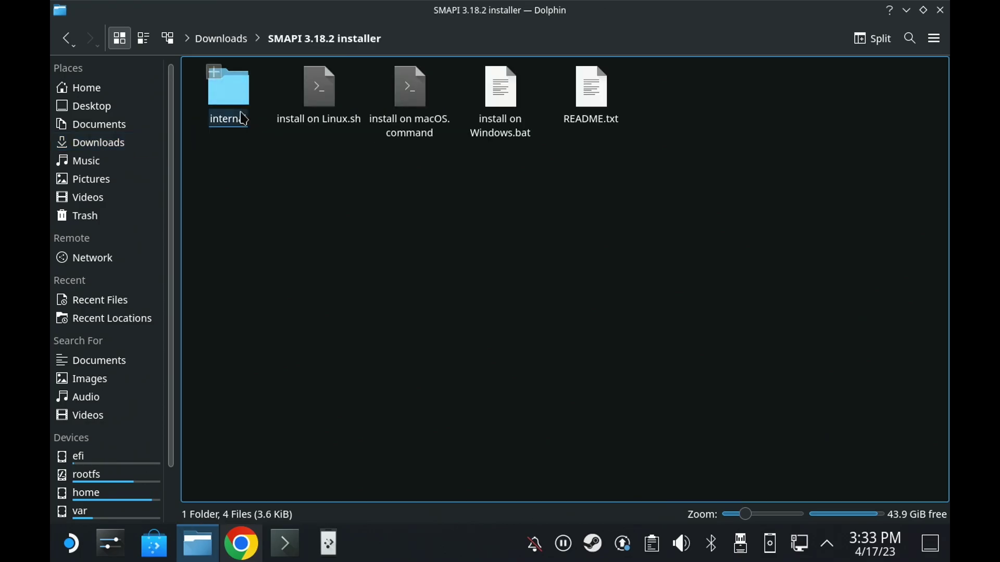
Launch Konsole and tile it side by side with the Dolphin window, each filling half the screen
key("super+Left")
key("super")
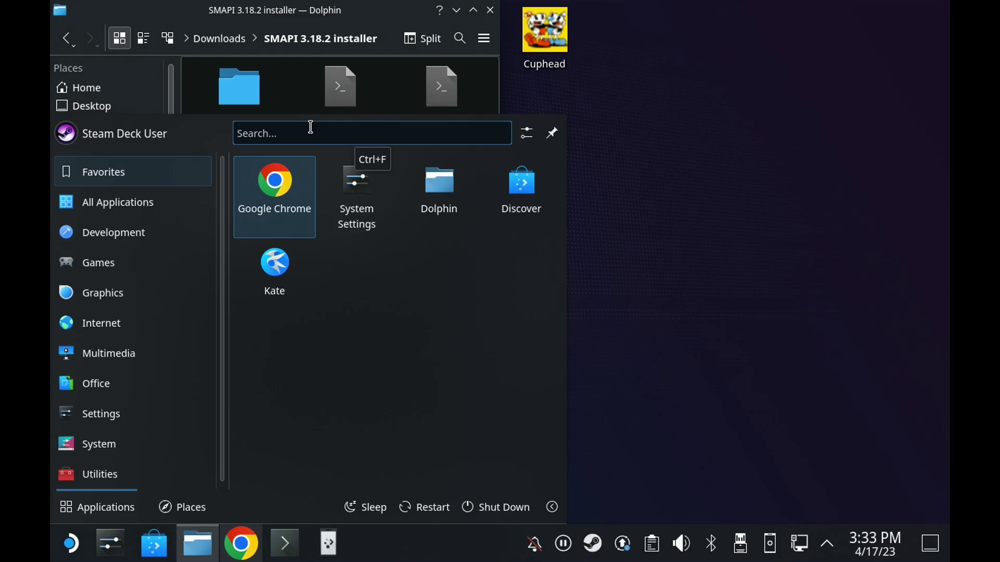
type("k")
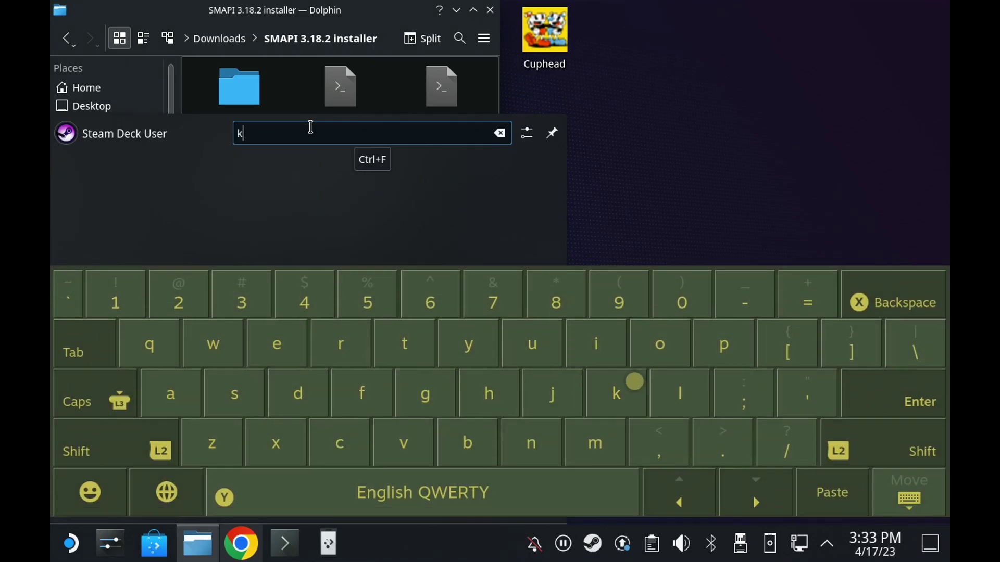
type("on")
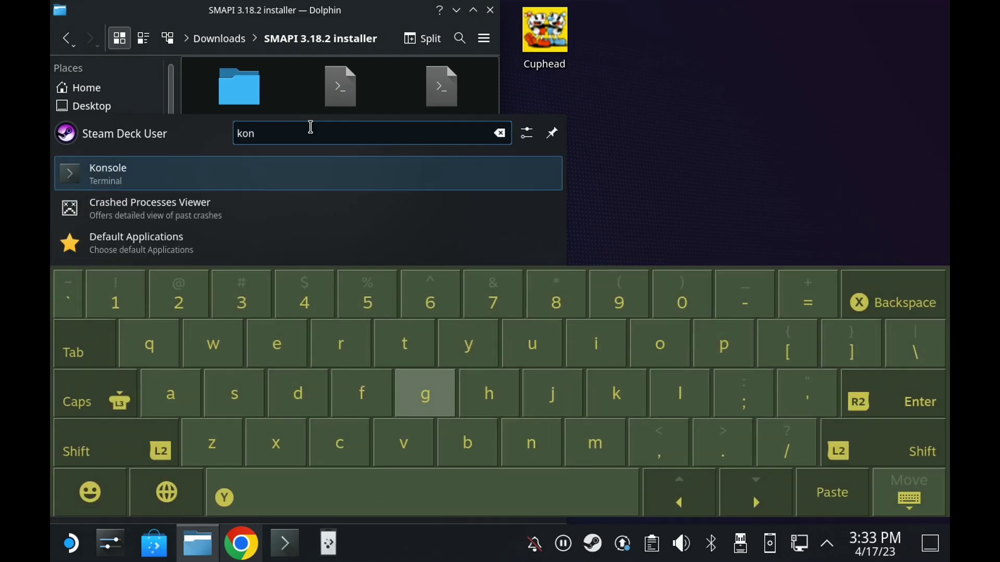
key("Return")
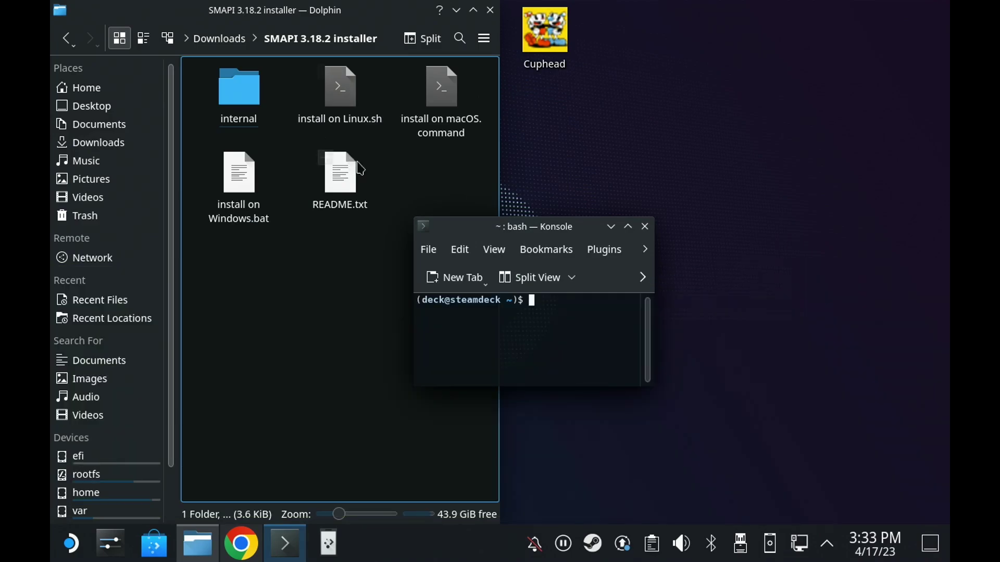
left_click_drag(473, 235, 947, 225)
left_click(441, 189)
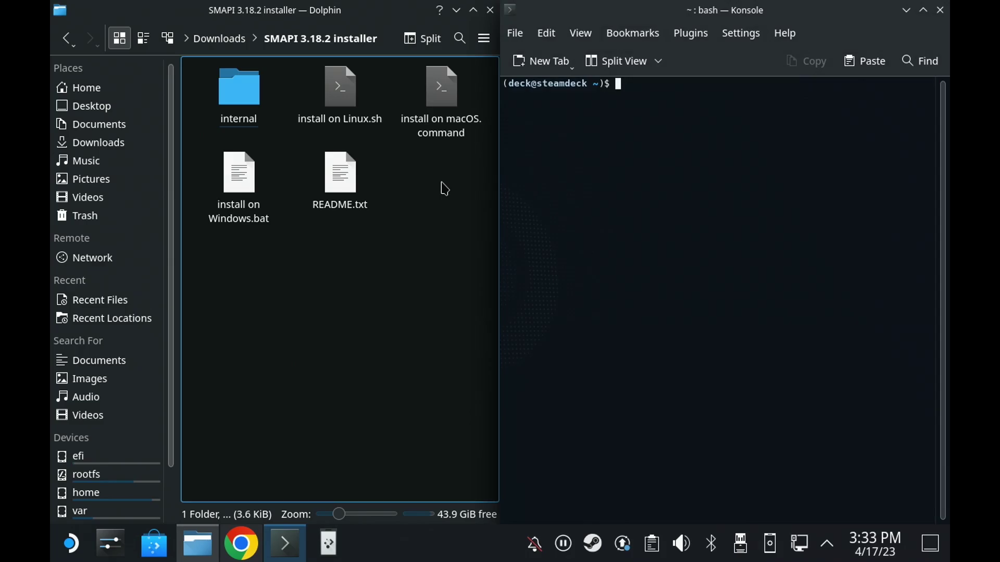
Run "install on Linux.sh" from the installer folder in Konsole and choose light text on dark background
left_click_drag(331, 102, 636, 101)
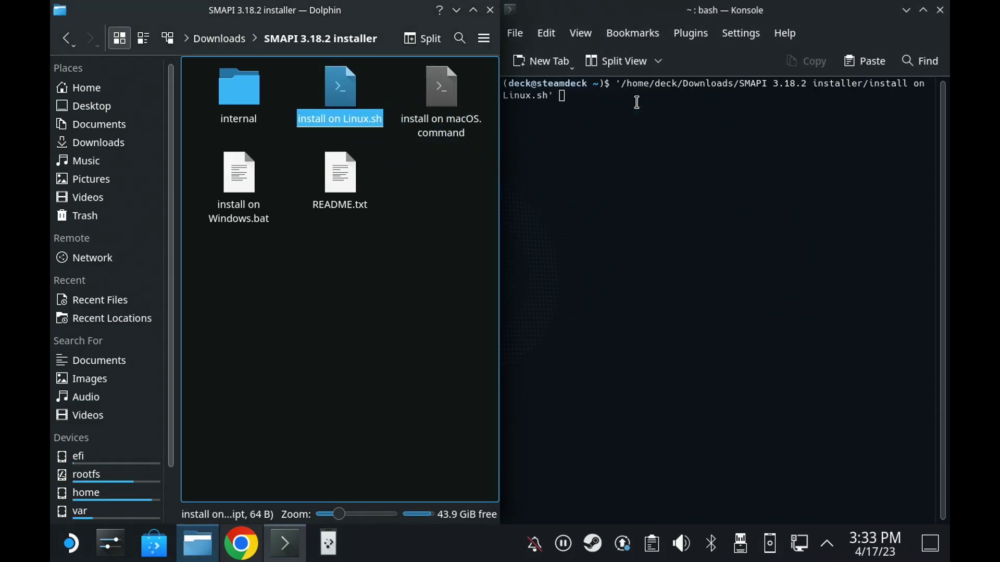
left_click(636, 101)
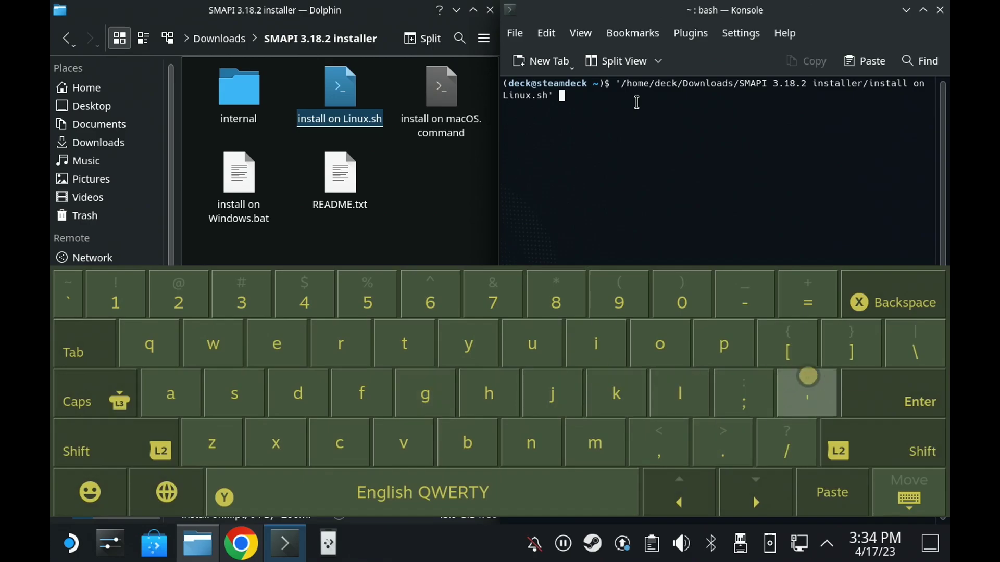
key("Return")
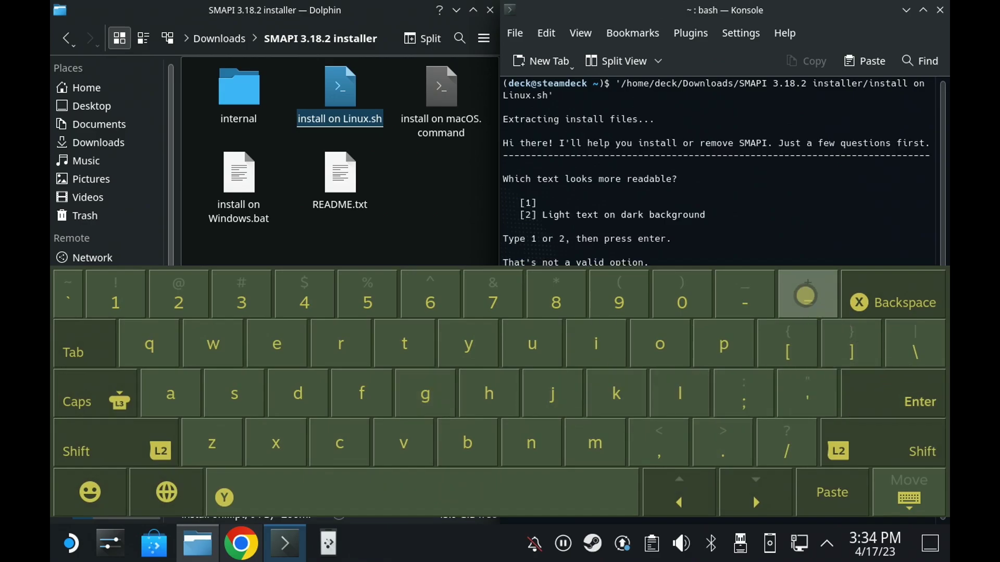
type("2")
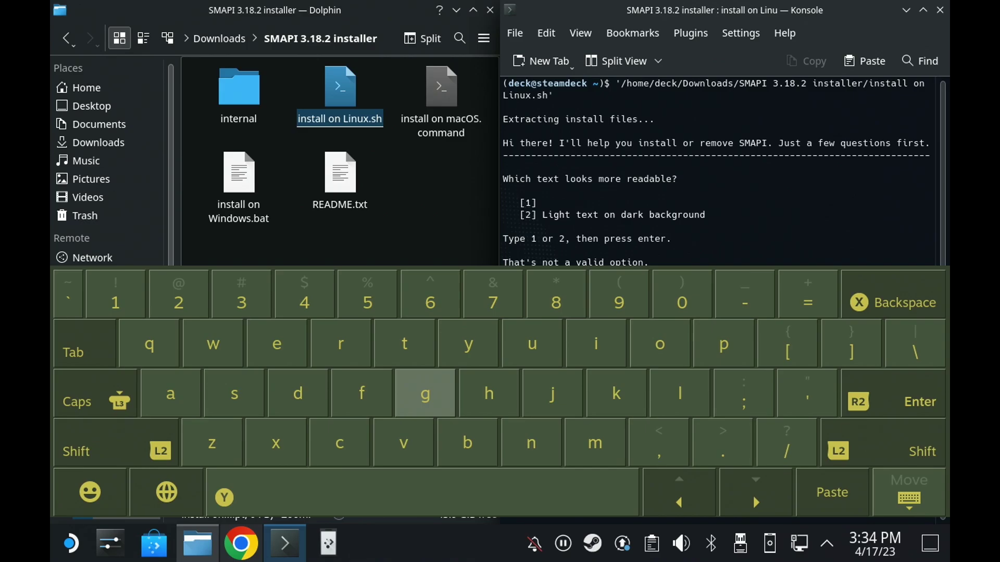
key("Return")
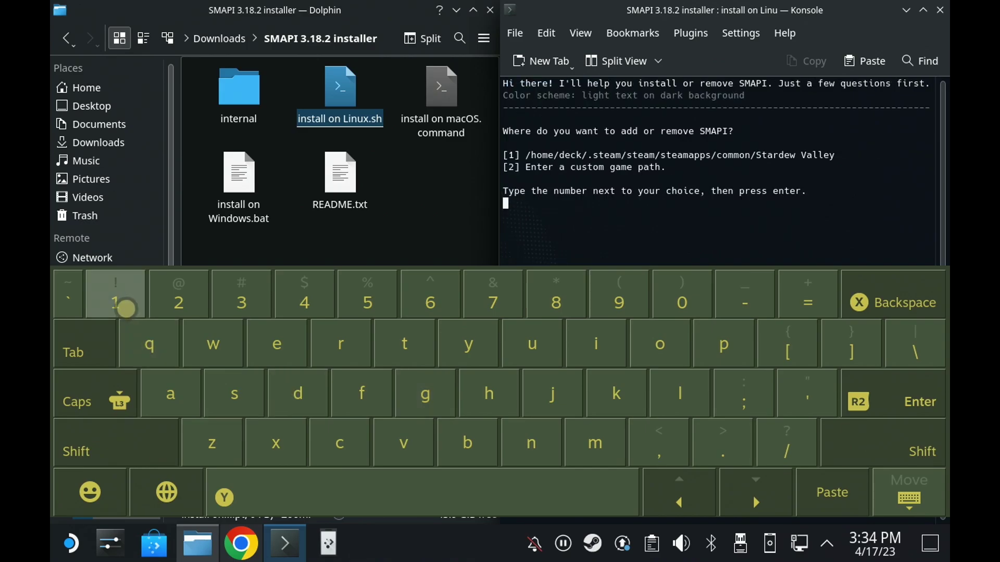
Choose the detected Stardew Valley path under steamapps/common and install SMAPI there
type("1")
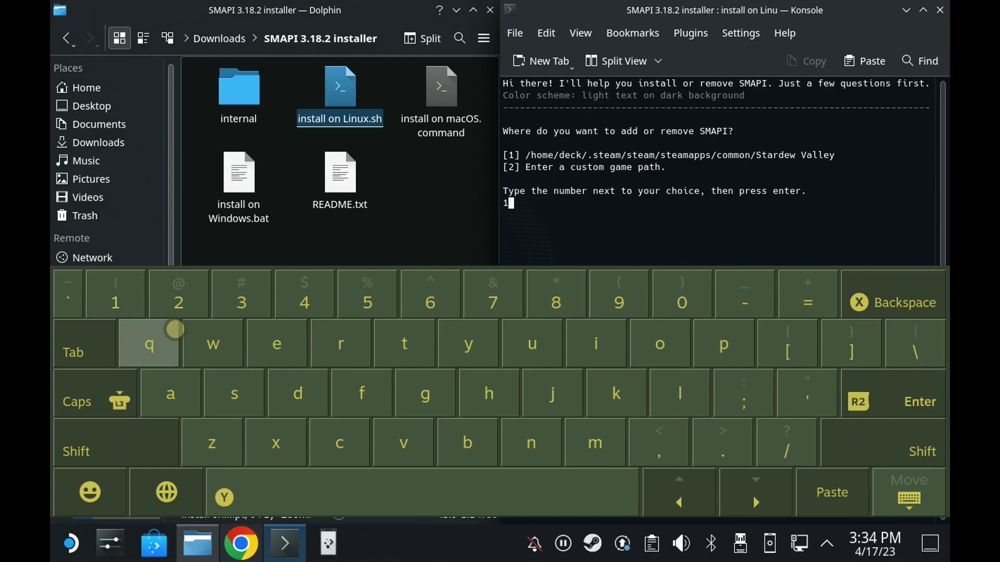
key("Return")
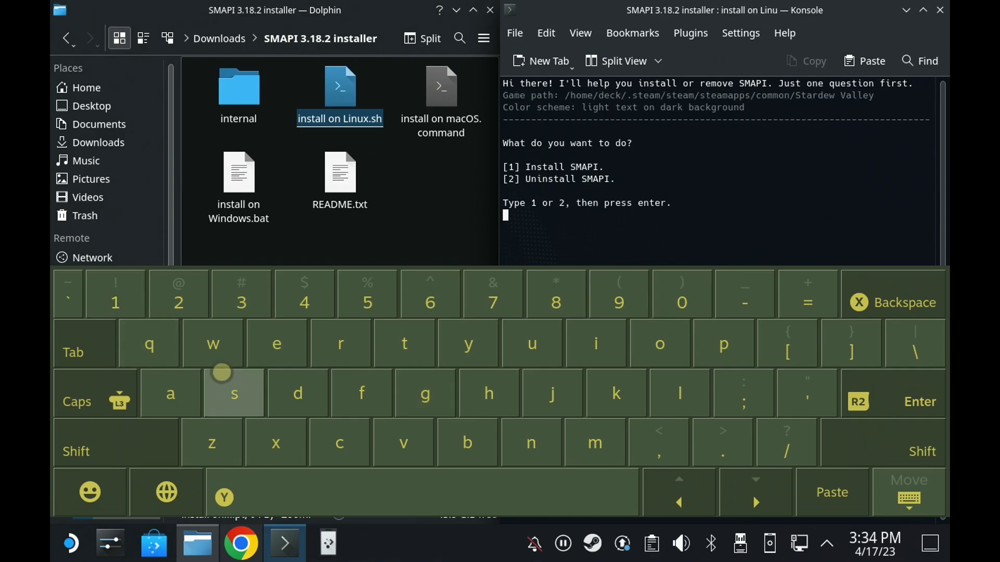
type("1")
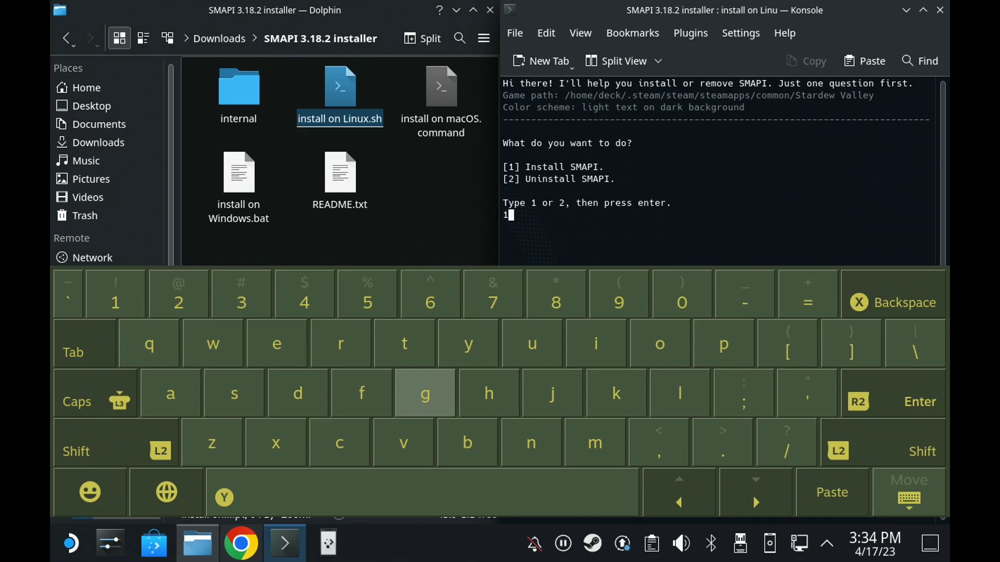
key("Return")
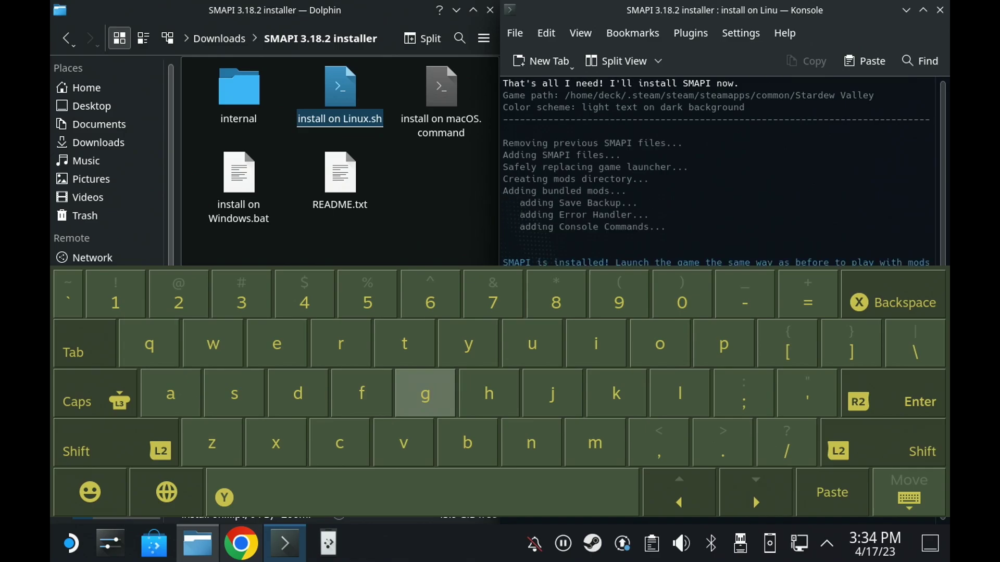
key("Escape")
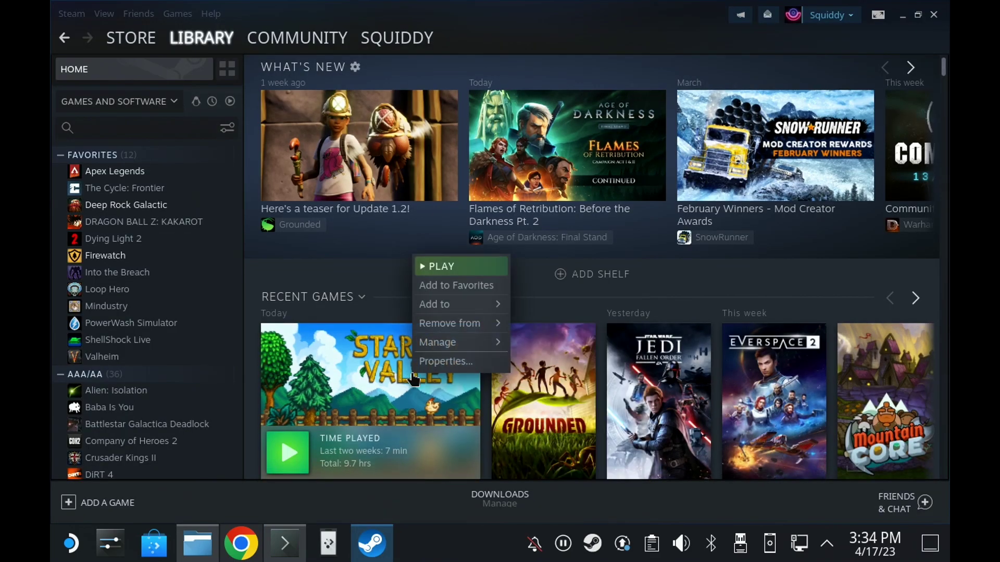
Browse Stardew Valley's installed files from its Steam properties, maximise the folder window and go up to the common folder
left_click(436, 366)
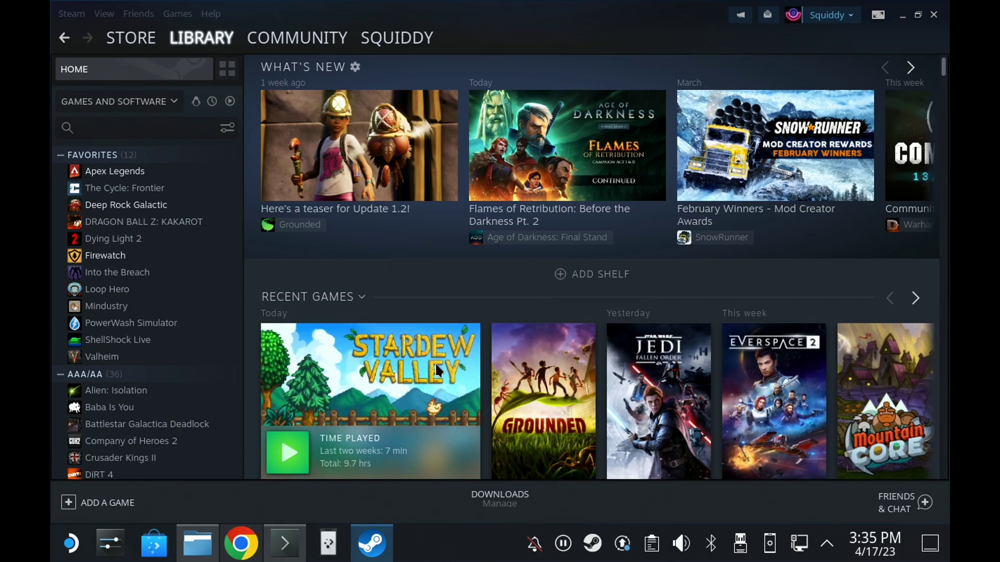
left_click(280, 214)
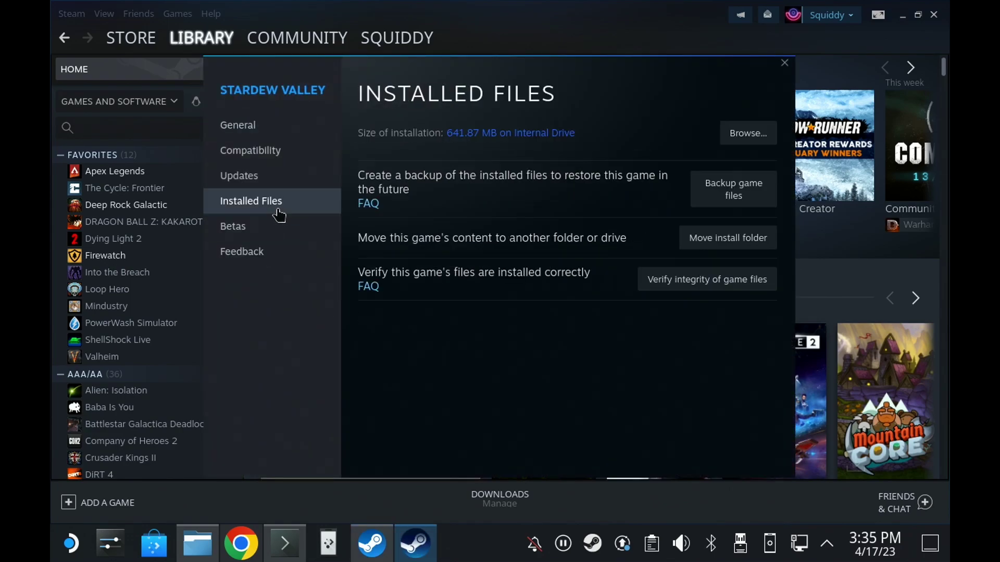
left_click(755, 134)
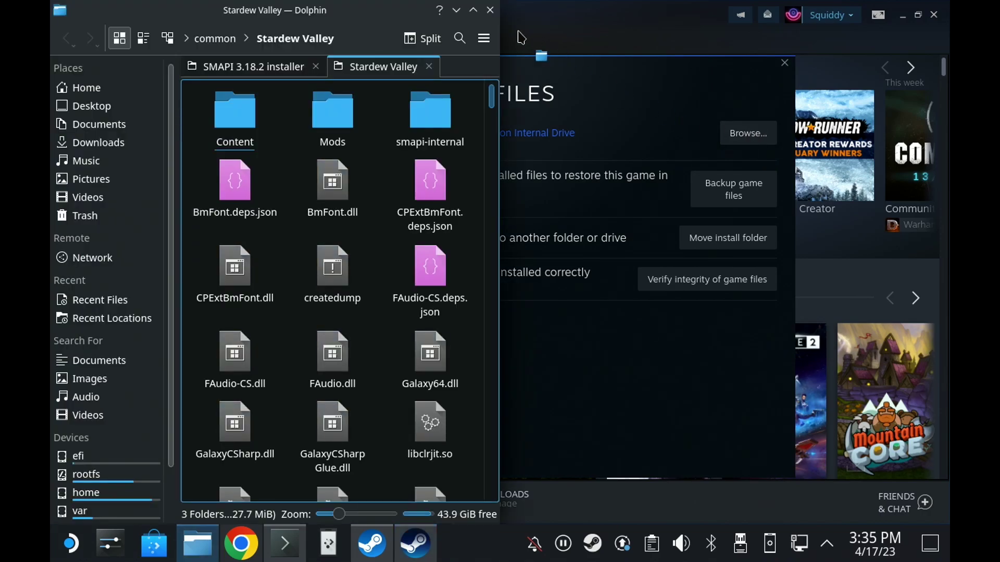
double_click(392, 20)
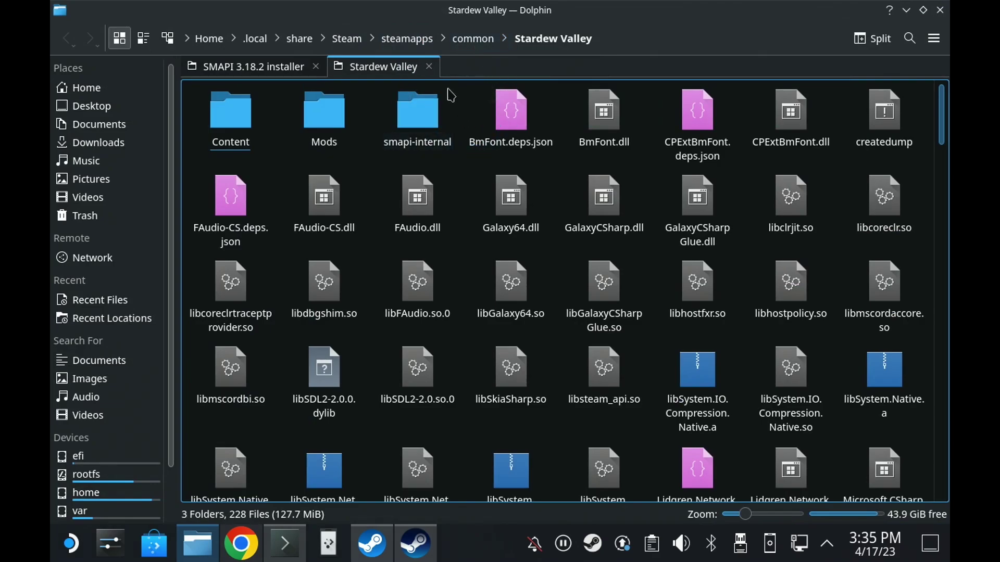
left_click(467, 42)
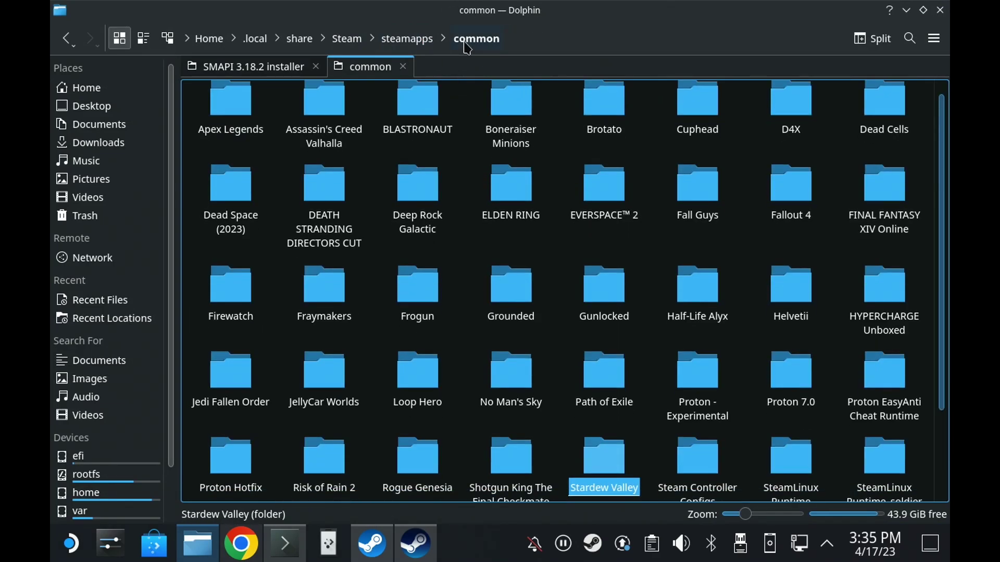
Copy the Stardew Valley folder's location and run "install on Linux.sh" from the SMAPI 3.18.2 installer folder in Konsole
right_click(605, 466)
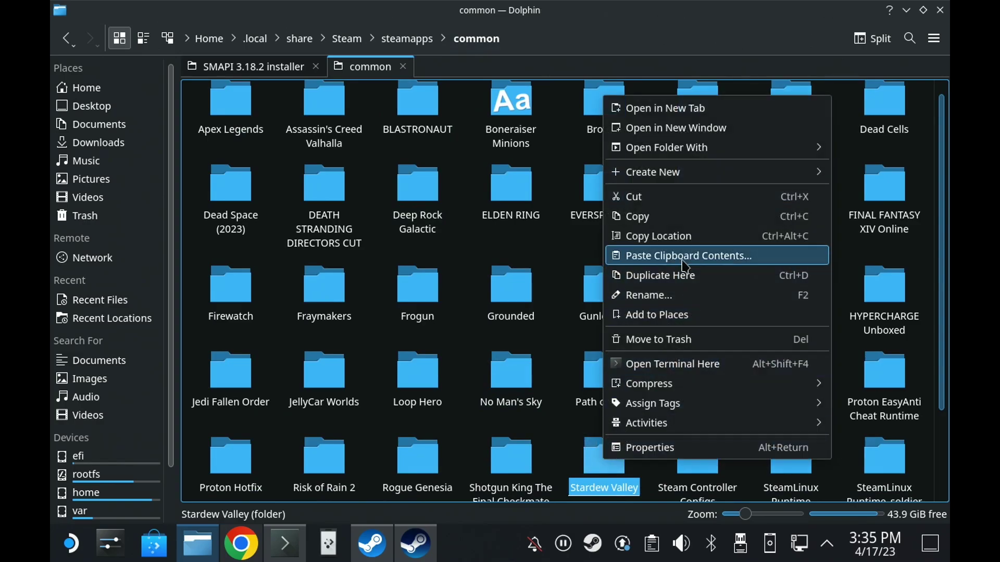
left_click(709, 238)
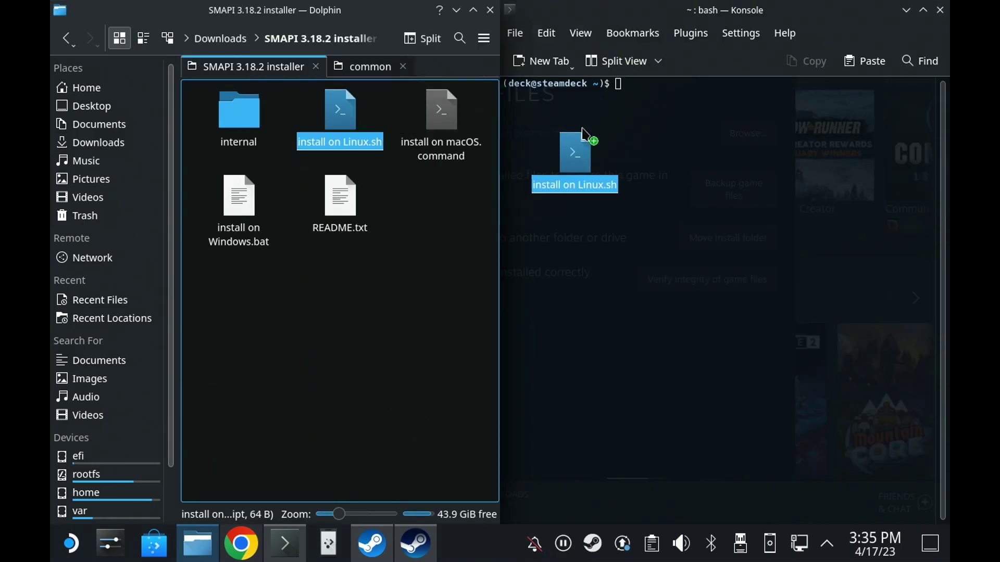
left_click_drag(583, 129, 654, 130)
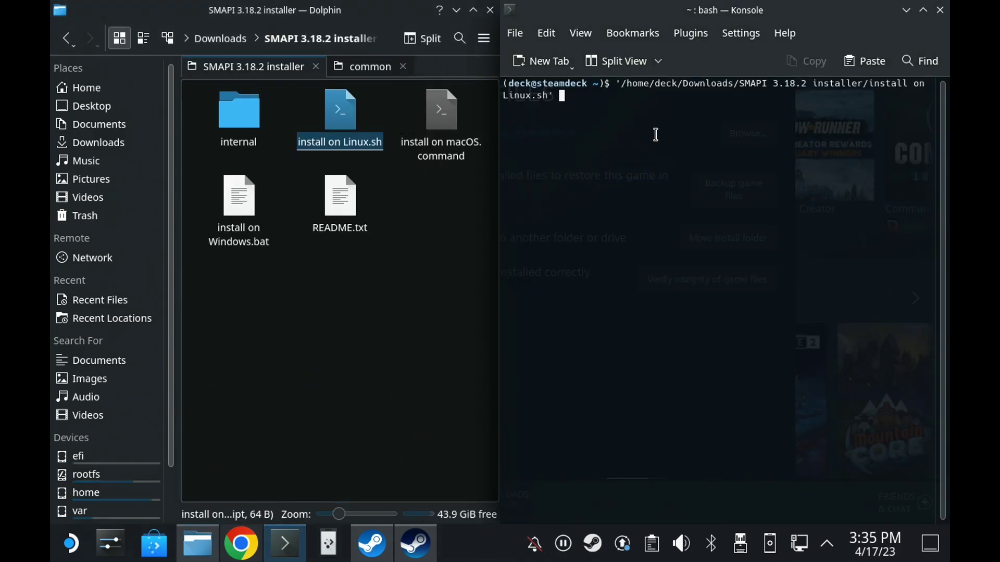
key("super+x")
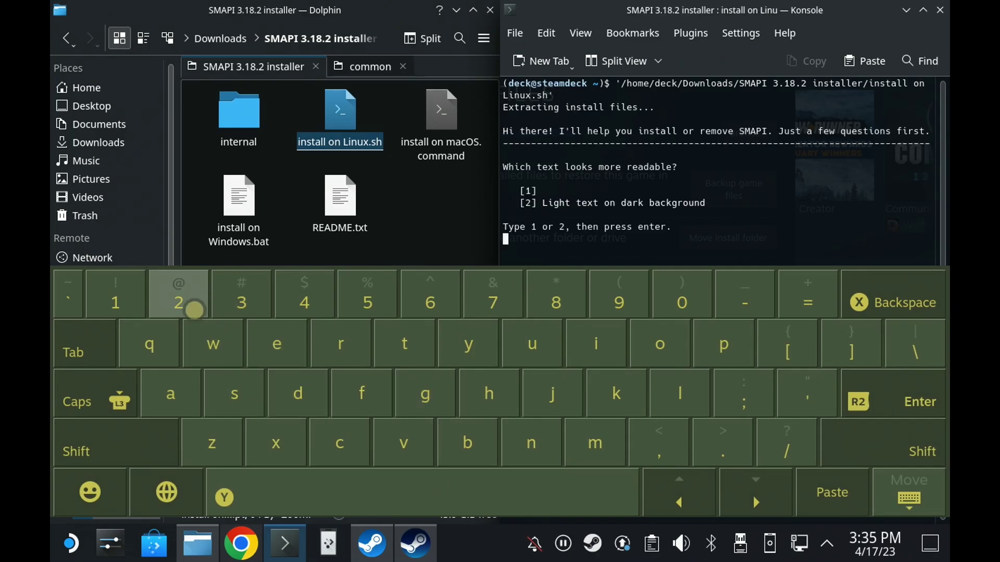
Choose light text on dark background in the SMAPI installer and select the option to enter a custom game path
left_click(195, 308)
key("Return")
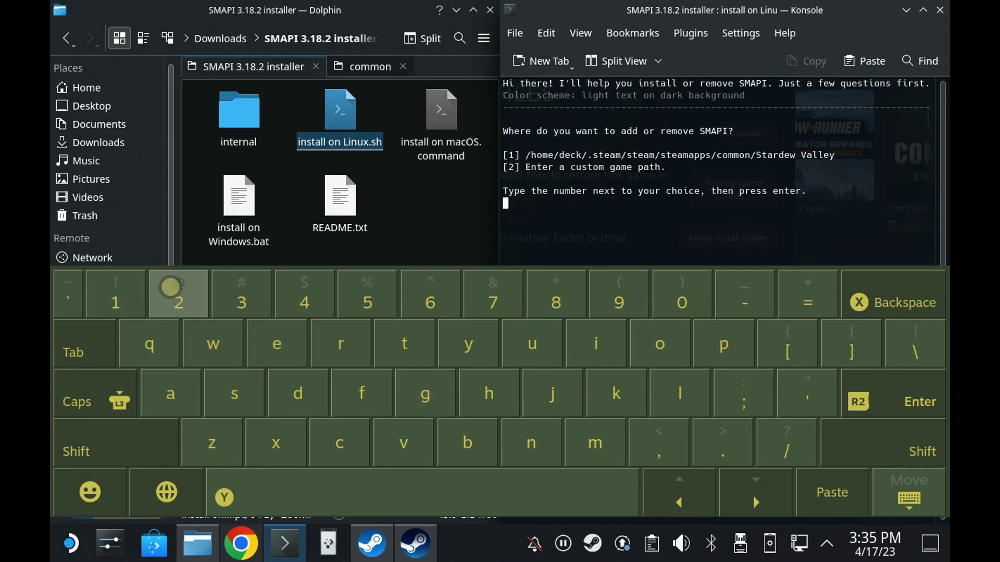
left_click(179, 302)
key("Return")
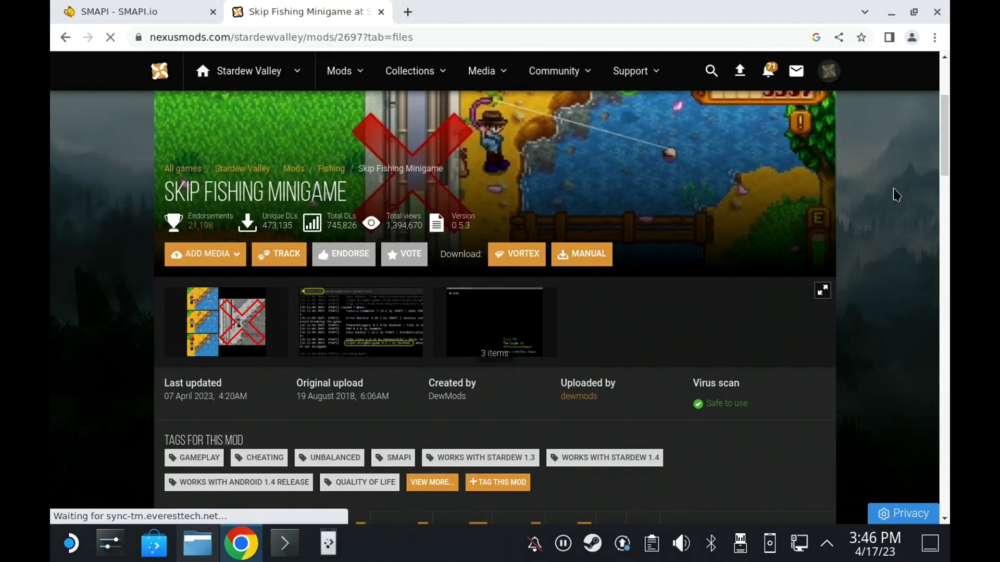
Download SkipFishingMinigameDotnet5 0.5.3.zip manually from the Skip Fishing Minigame files on Nexus Mods, using the free slow download
scroll(942, 187, "down", 4)
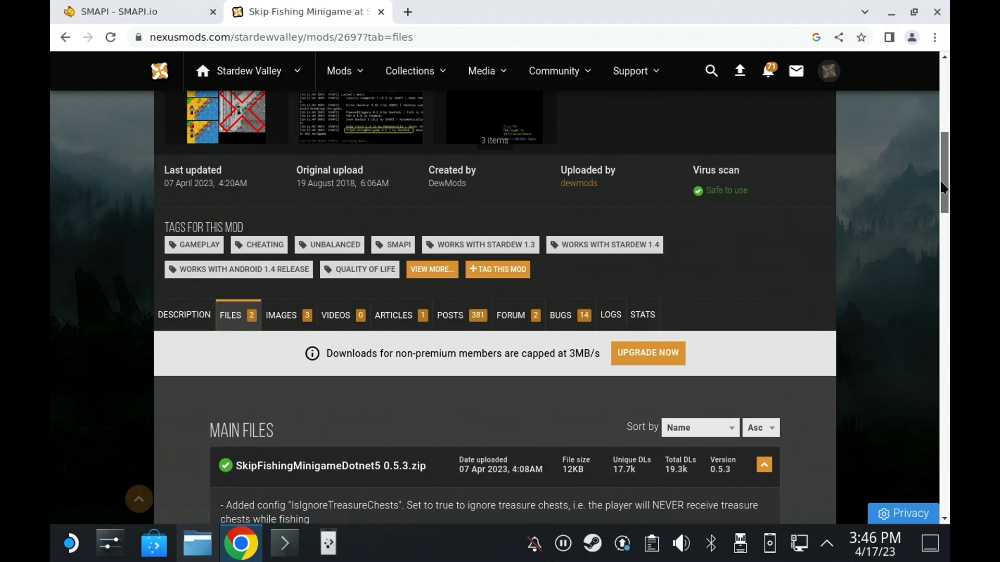
left_click_drag(942, 188, 940, 219)
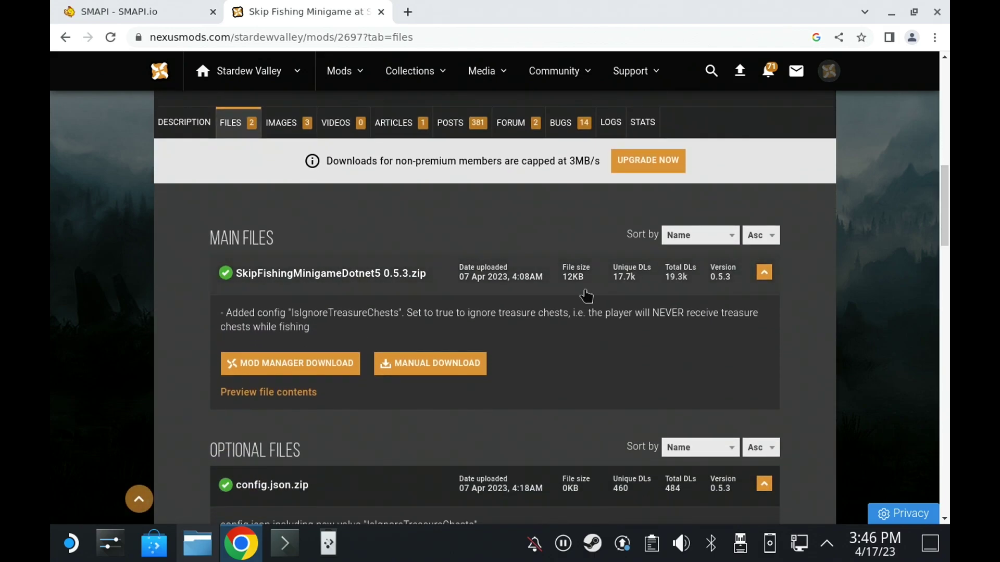
left_click(442, 367)
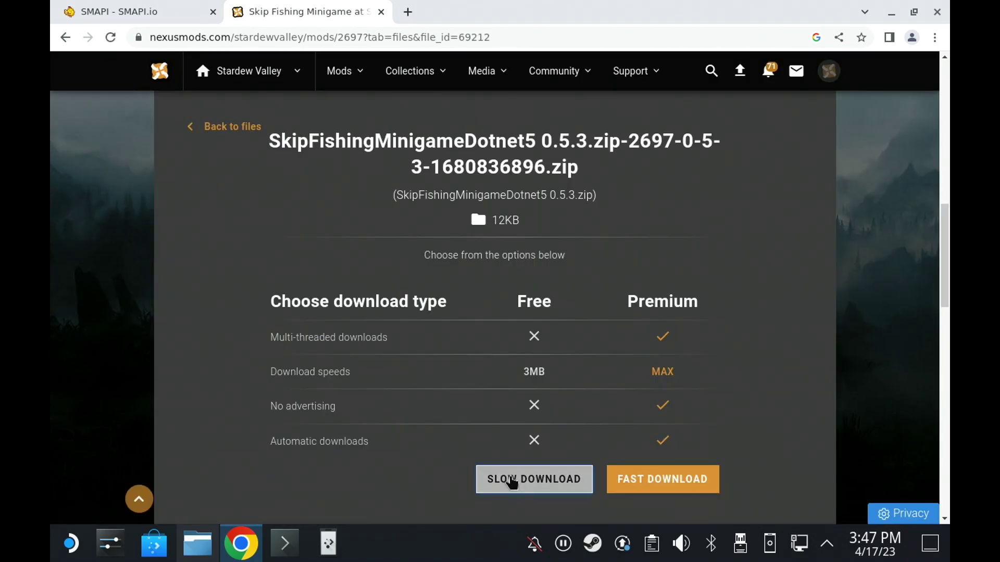
left_click(512, 481)
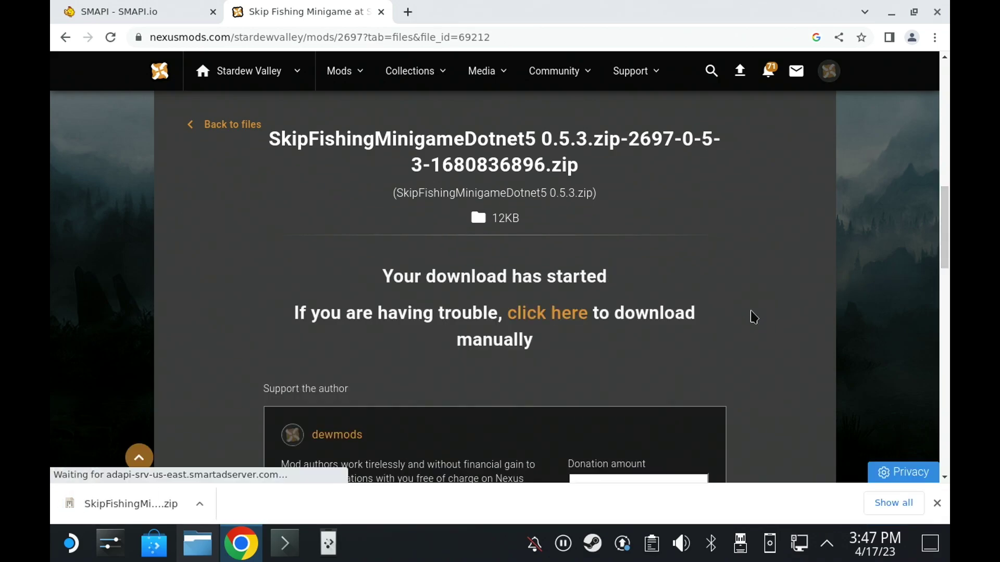
Switch to Dolphin, extract the SkipFishingMinigameDotnet5 archive into Downloads and close the archive window
left_click(197, 543)
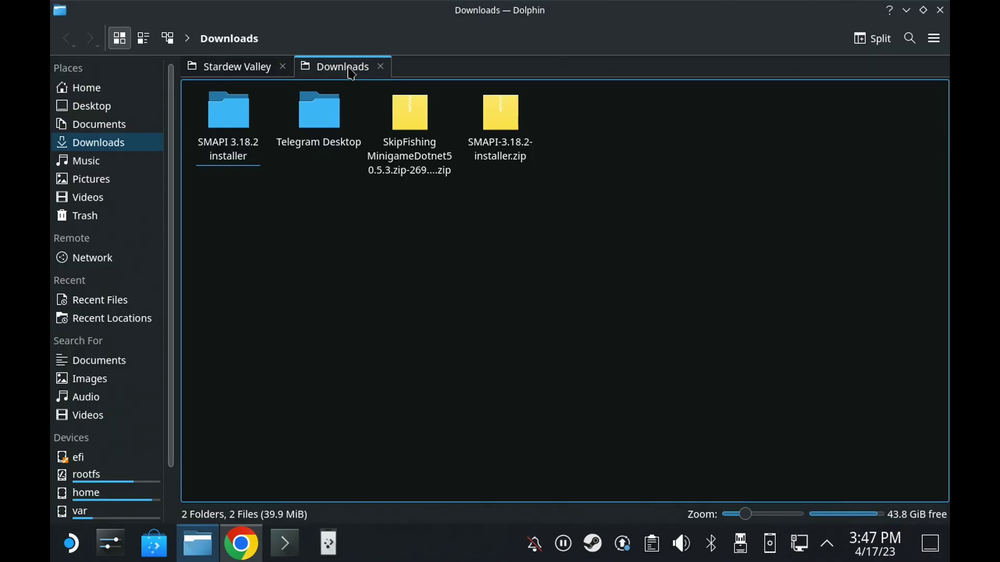
double_click(419, 172)
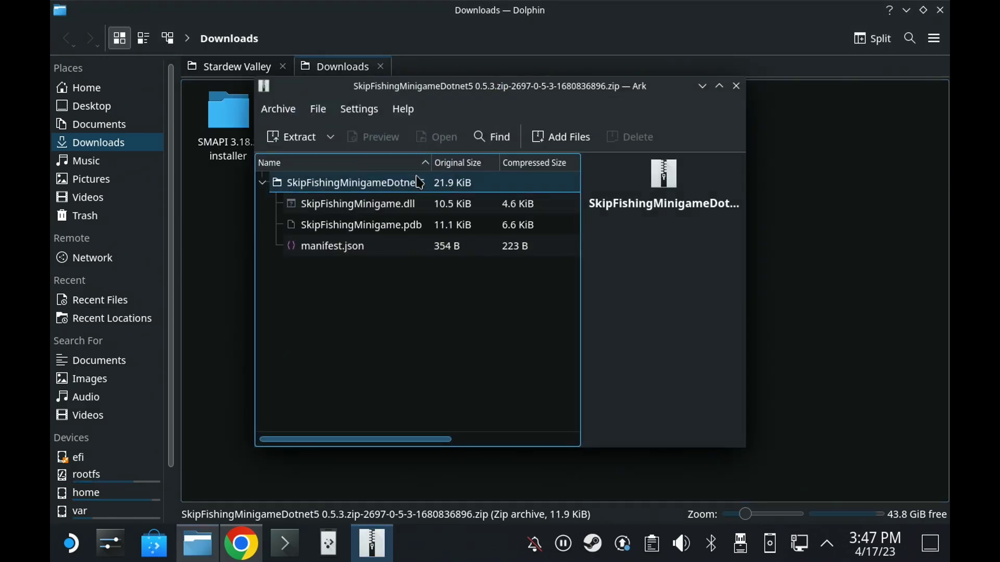
left_click(279, 136)
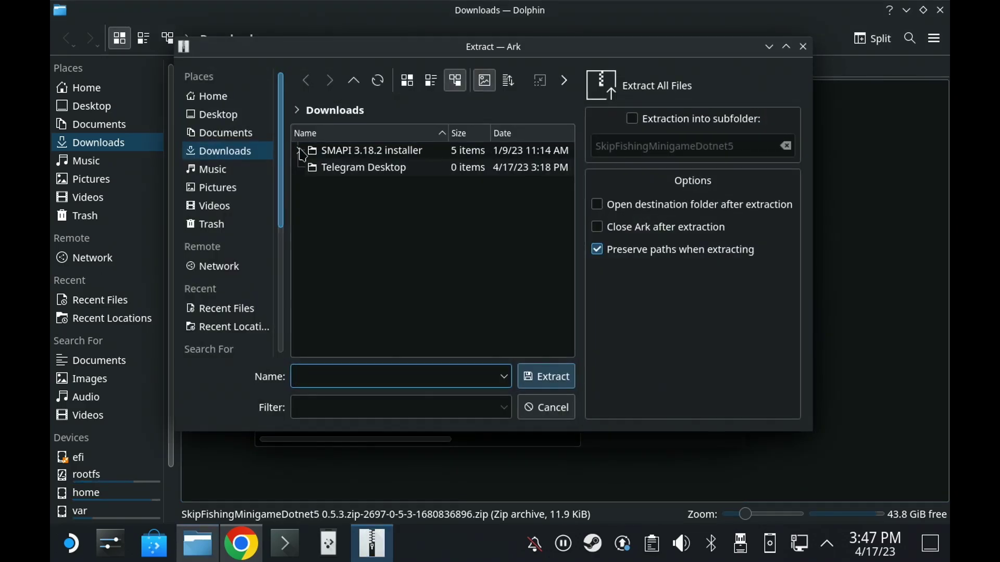
left_click(532, 379)
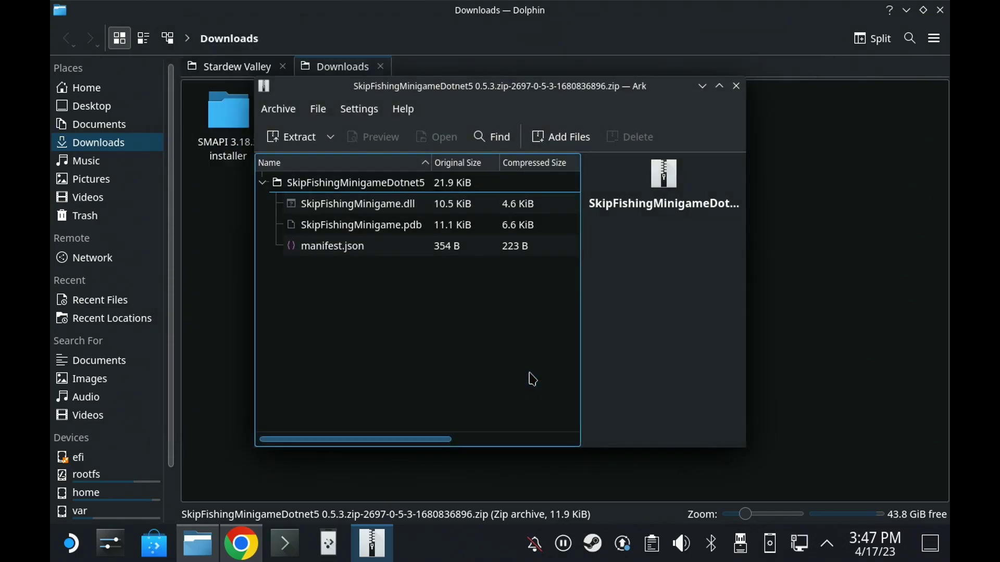
left_click(735, 87)
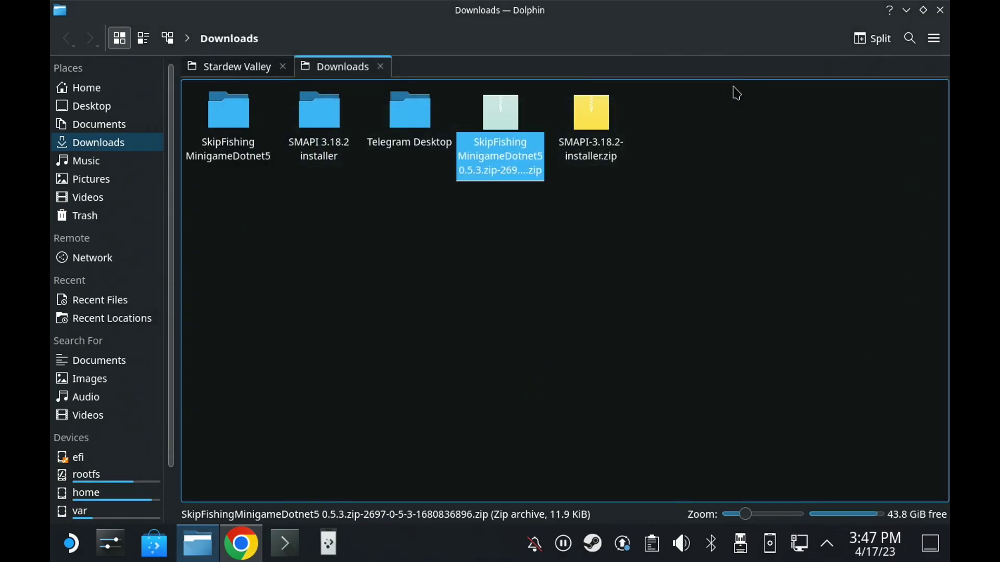
Move the extracted SkipFishingMinigameDotnet5 folder from Downloads into the Mods folder of the Stardew Valley installation
right_click(245, 123)
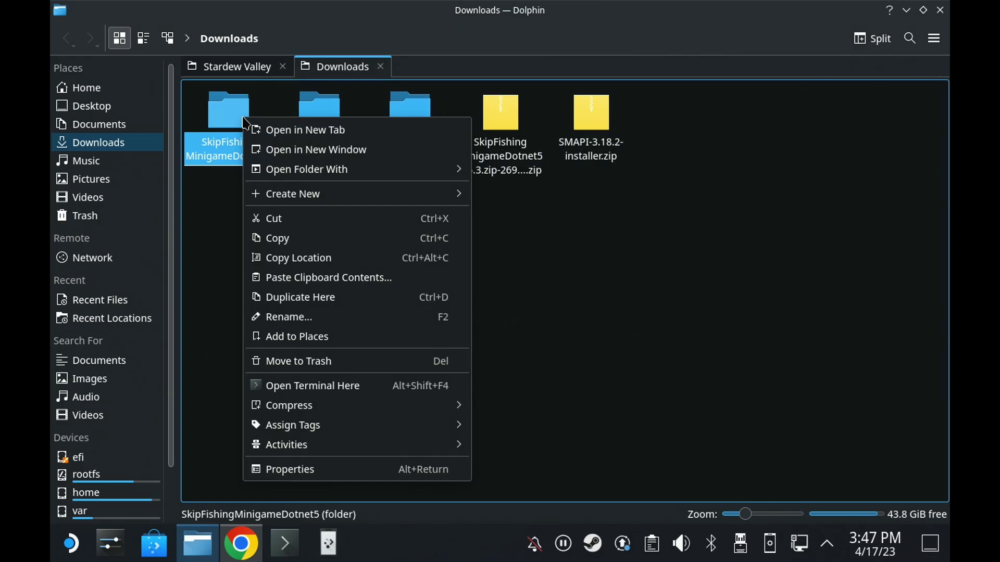
left_click(290, 225)
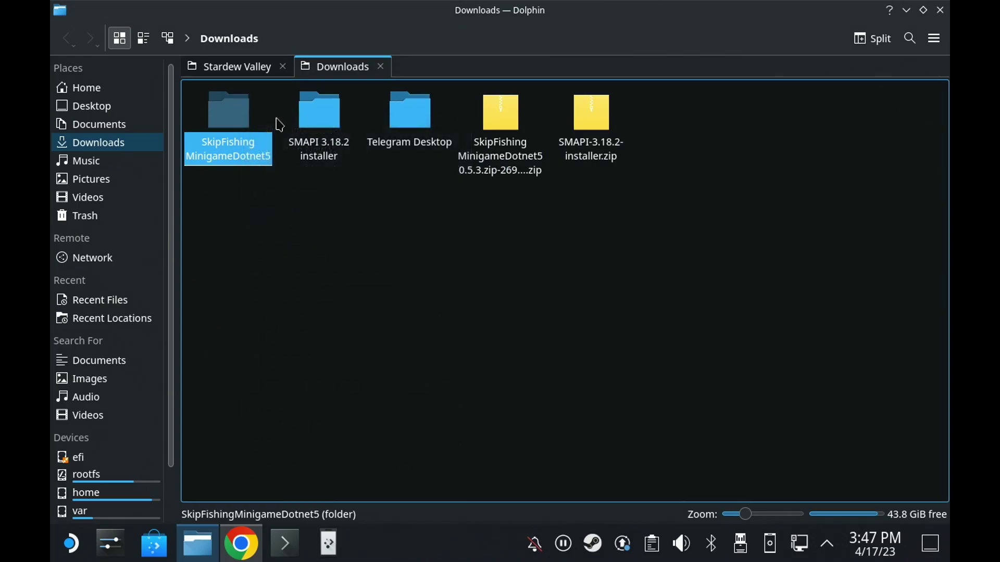
left_click(245, 68)
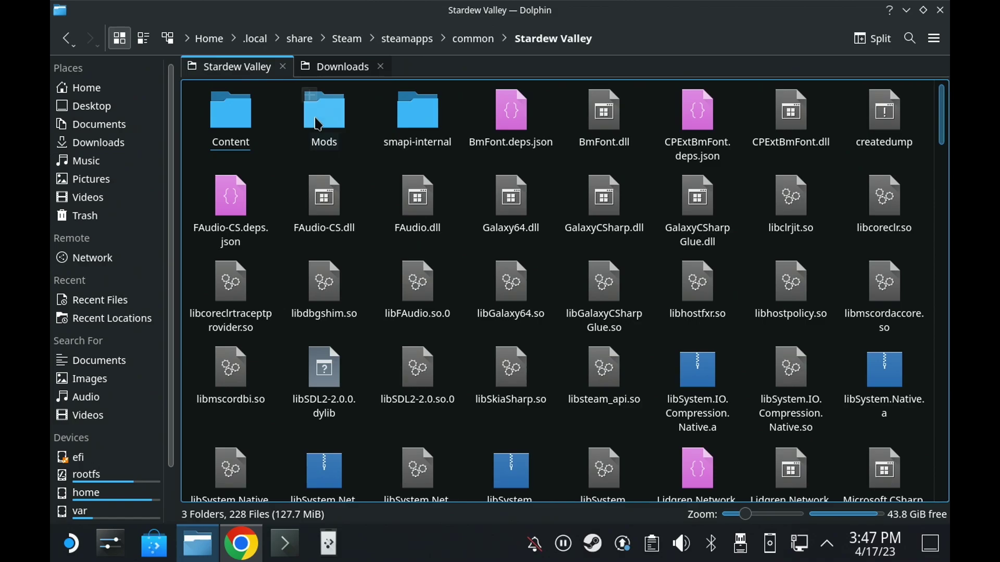
double_click(319, 123)
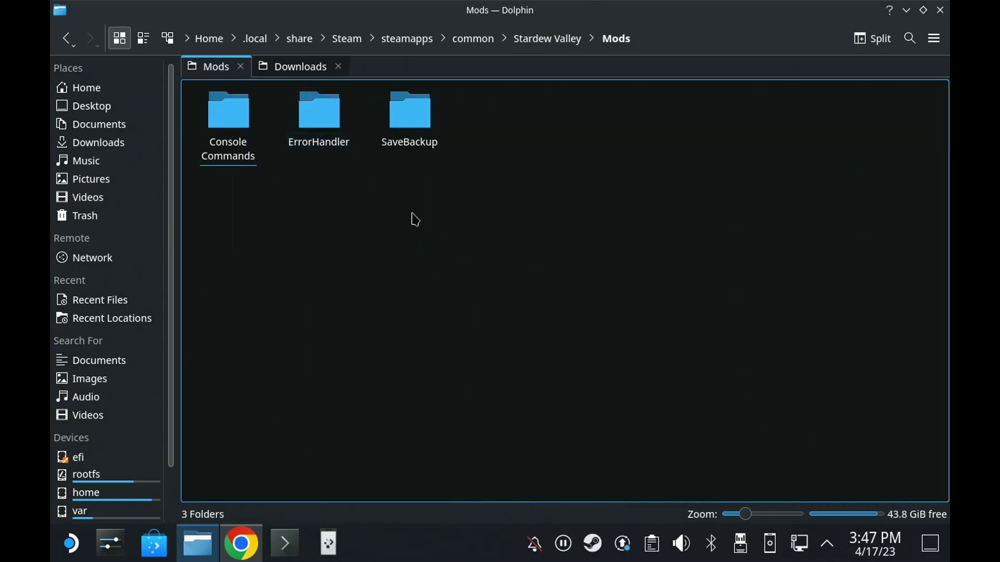
right_click(427, 229)
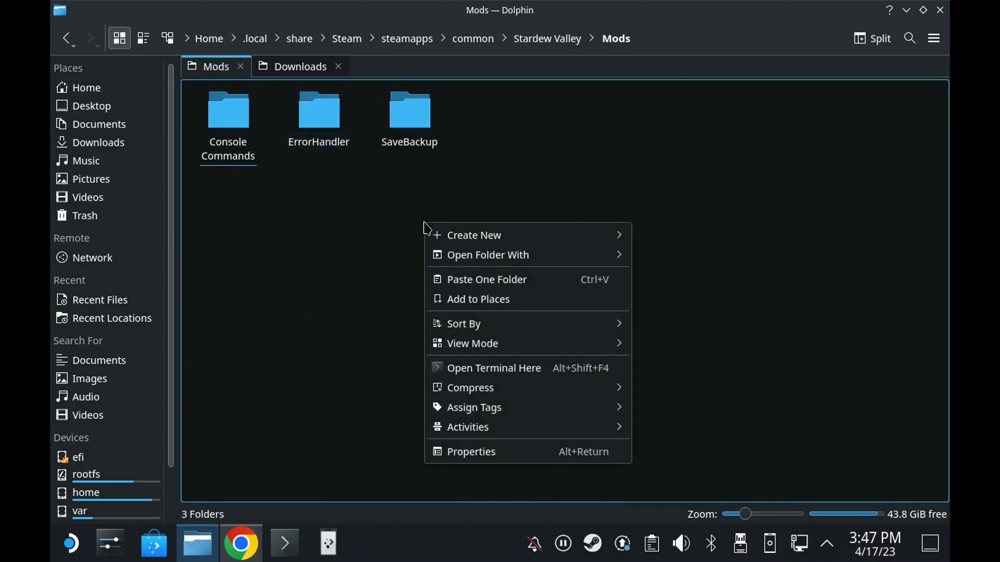
left_click(458, 281)
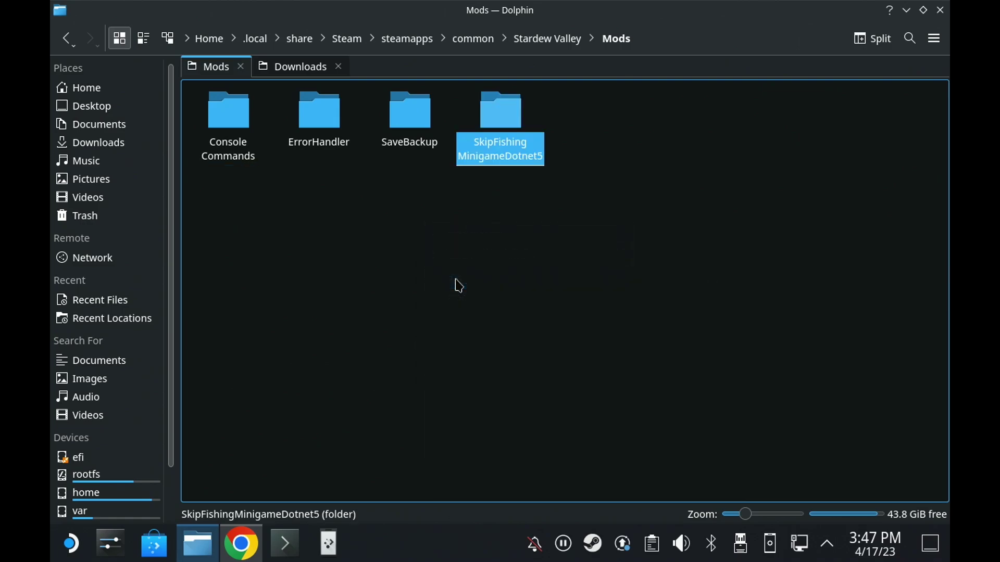
left_click(458, 285)
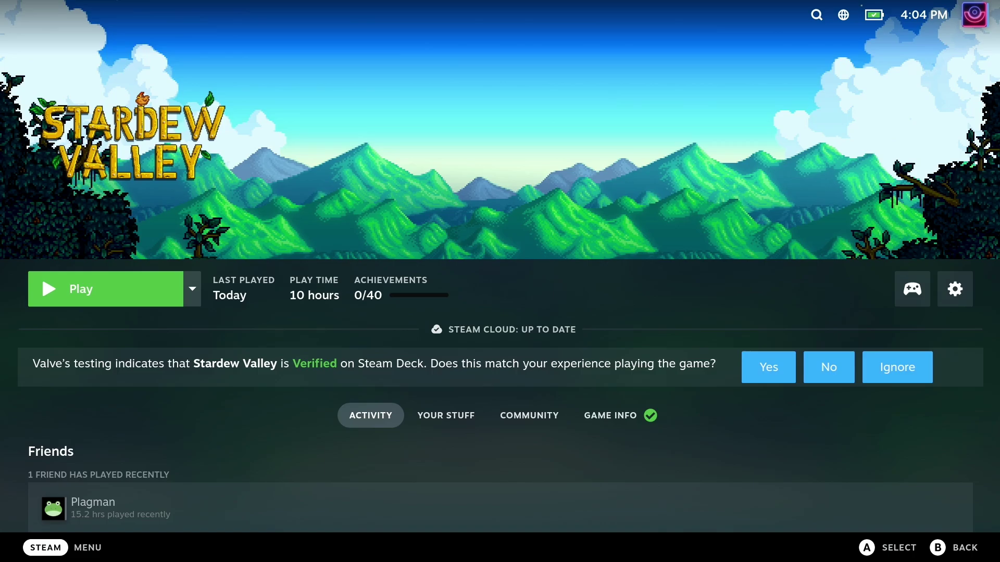
Launch Stardew Valley from Steam and test the mod by casting the fishing rod off the pier and reeling in a fish
key("Return")
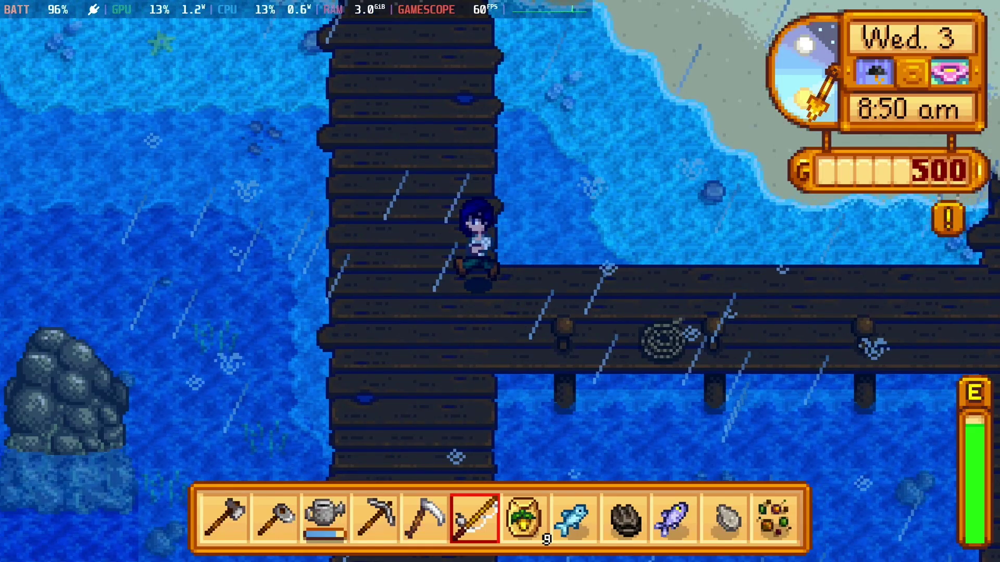
key("a")
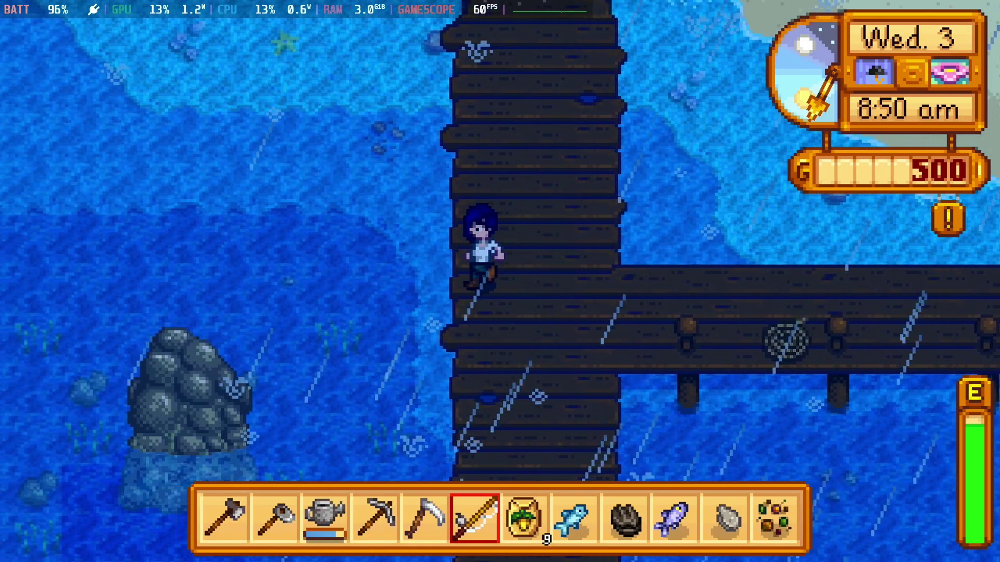
key("c")
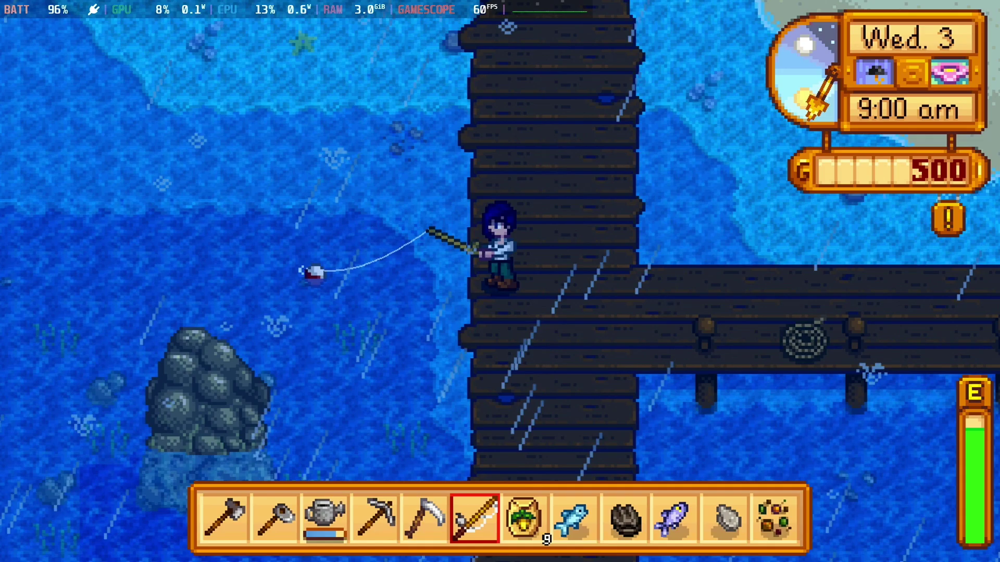
key("c")
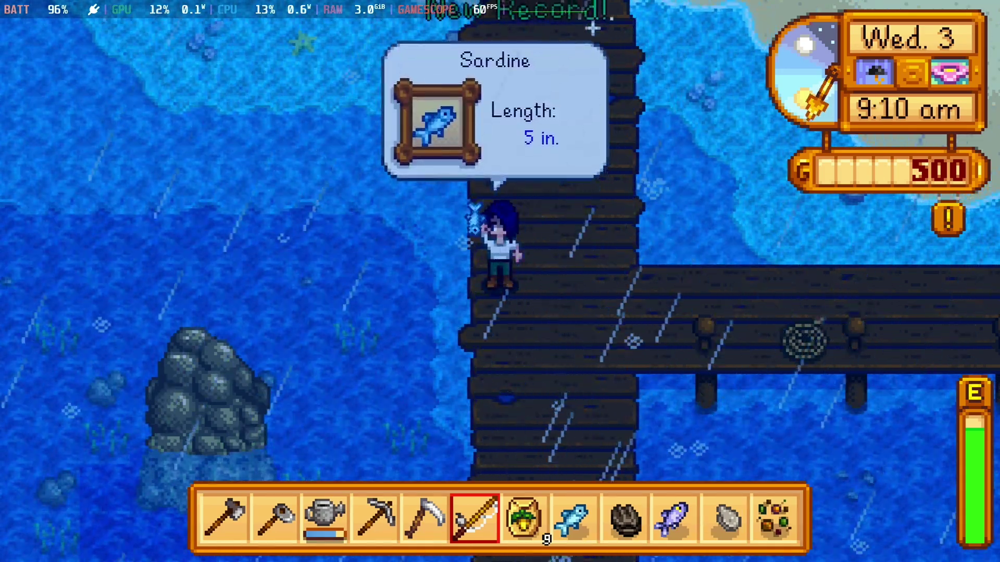
key("c")
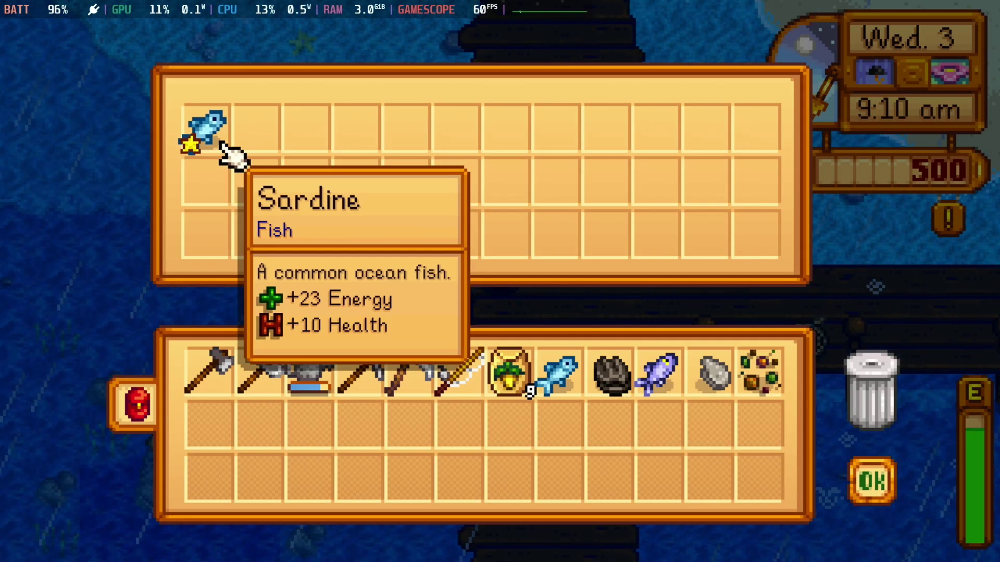